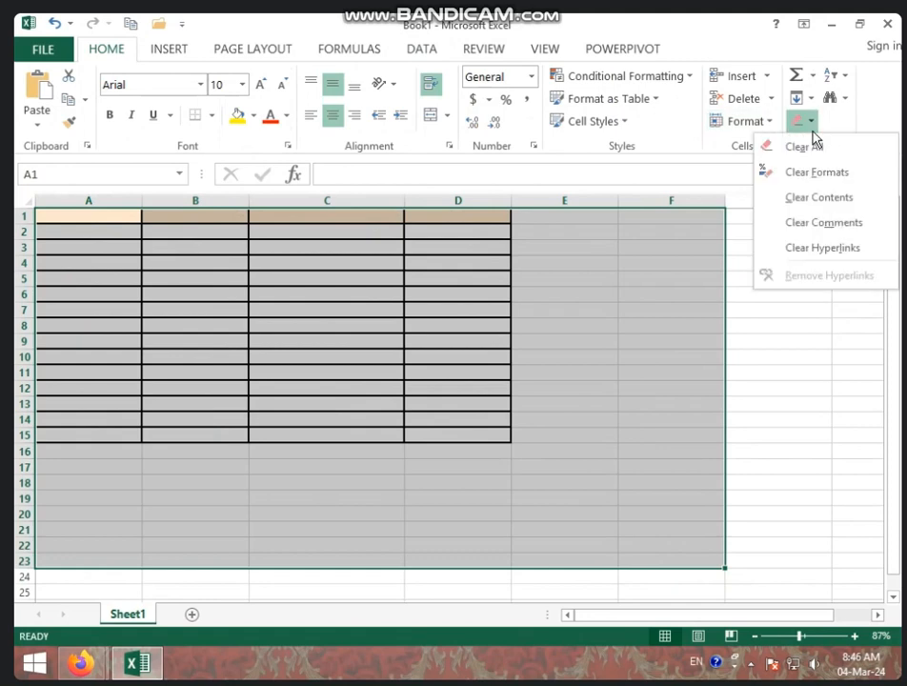
Clear all contents and formatting from the selected range A1:F23, and fill A1:A10 with the series 1 to 10.
{"action": "left_click", "coordinate": [810, 147]}
{"action": "left_click", "coordinate": [474, 382]}
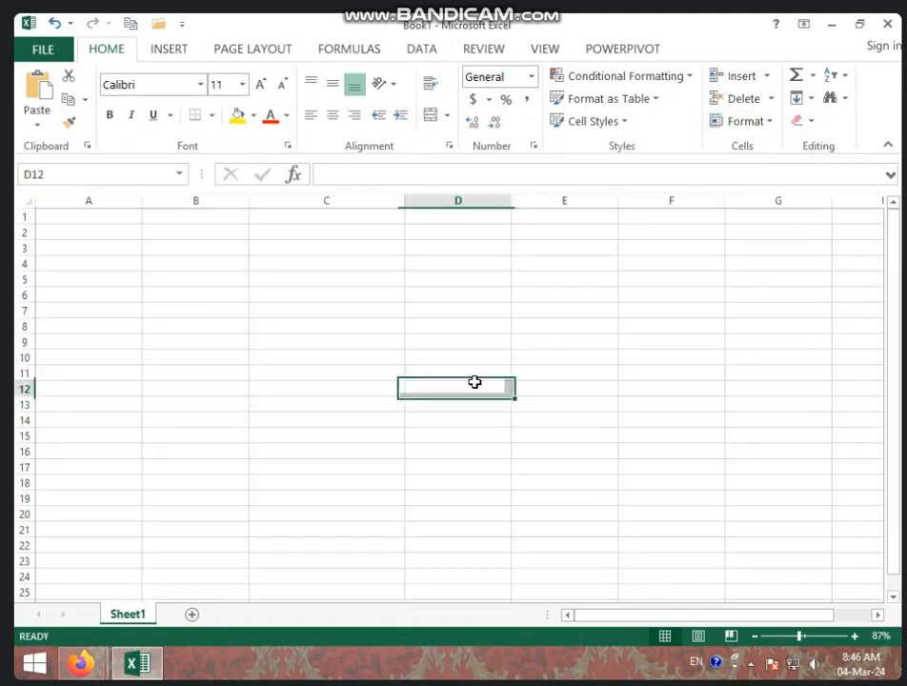
{"action": "left_click", "coordinate": [76, 216]}
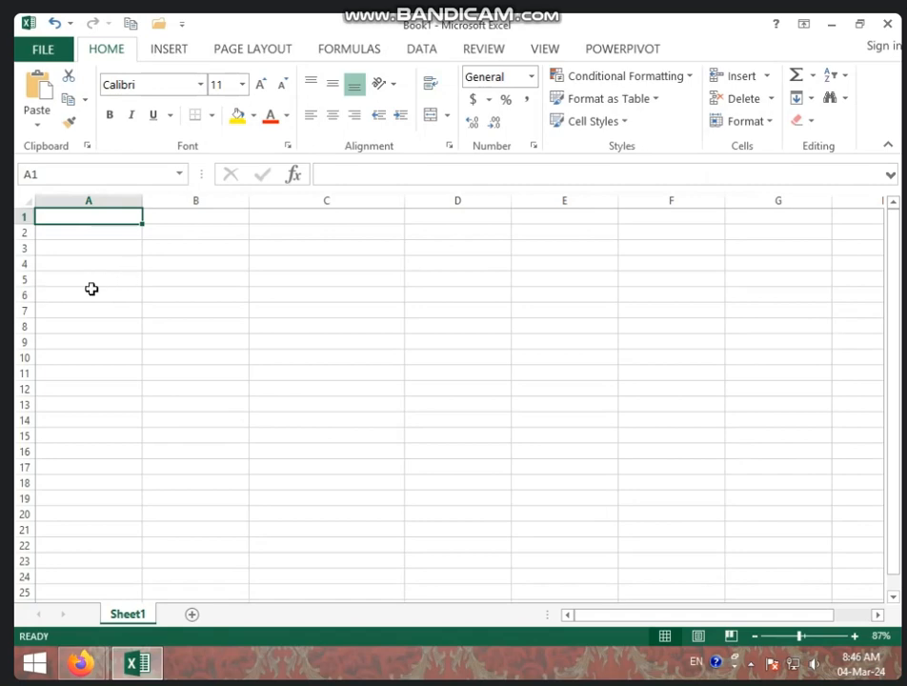
{"action": "type", "text": "1"}
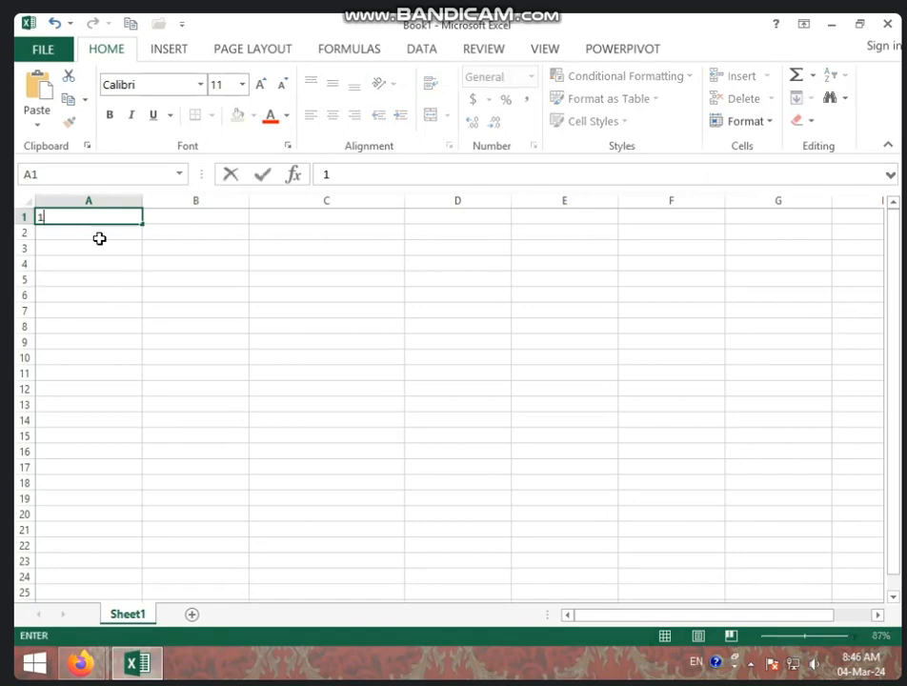
{"action": "key", "text": "Return"}
{"action": "type", "text": "2"}
{"action": "left_click_drag", "start_coordinate": [99, 210], "coordinate": [135, 365]}
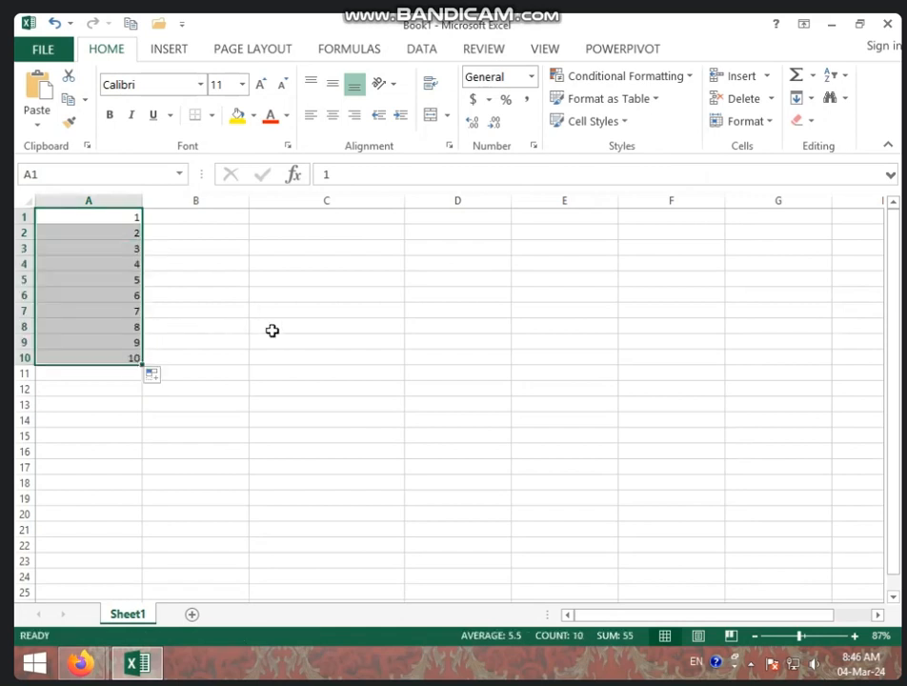
{"action": "left_click", "coordinate": [271, 298]}
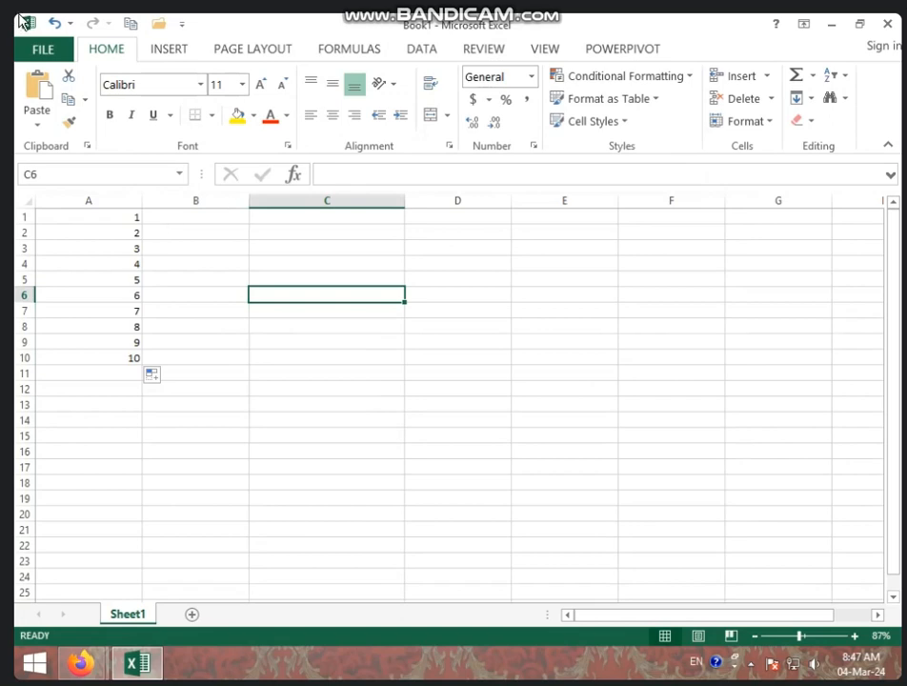
Enter the formula =1*1 in cell C1.
{"action": "left_click", "coordinate": [297, 219]}
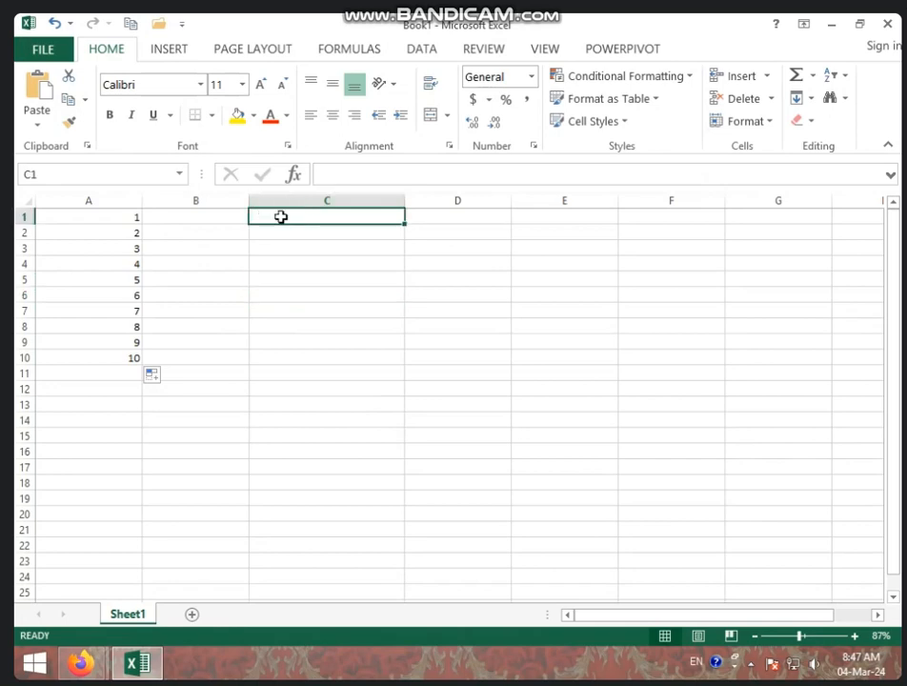
{"action": "type", "text": "1"}
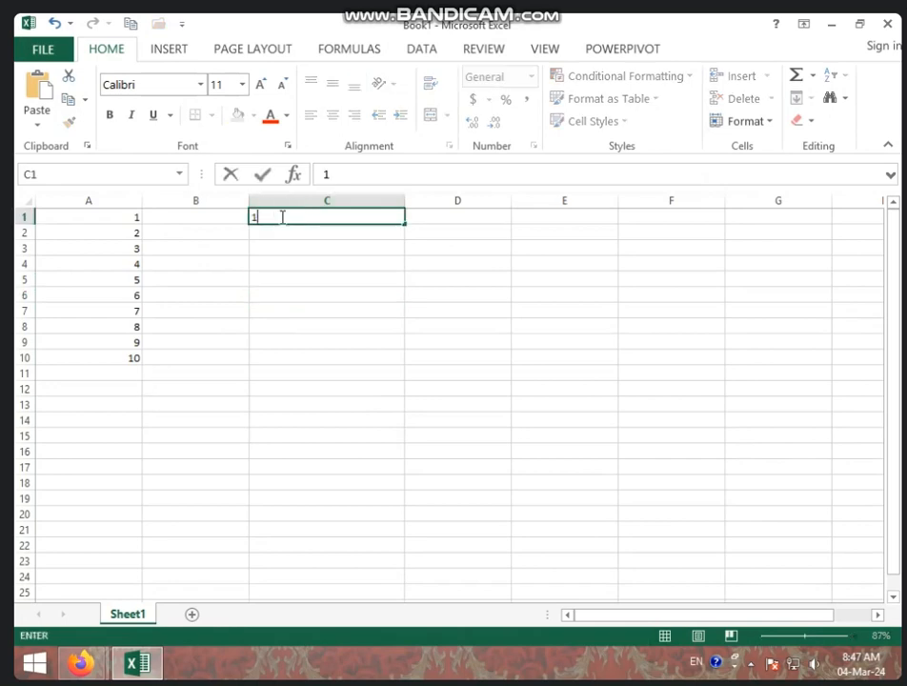
{"action": "key", "text": "BackSpace"}
{"action": "type", "text": "="}
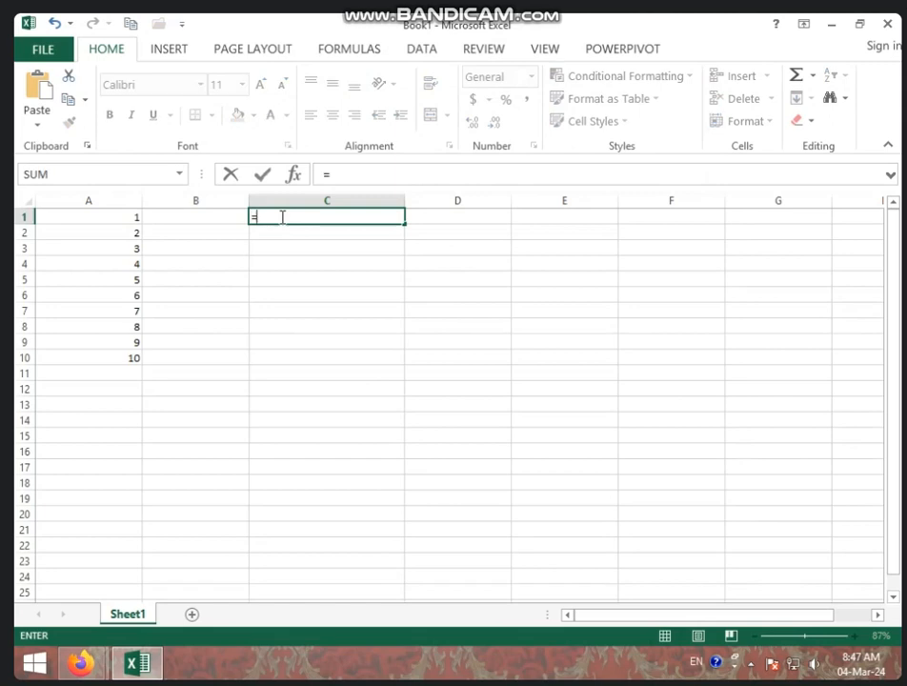
{"action": "type", "text": "1*1"}
{"action": "key", "text": "Return"}
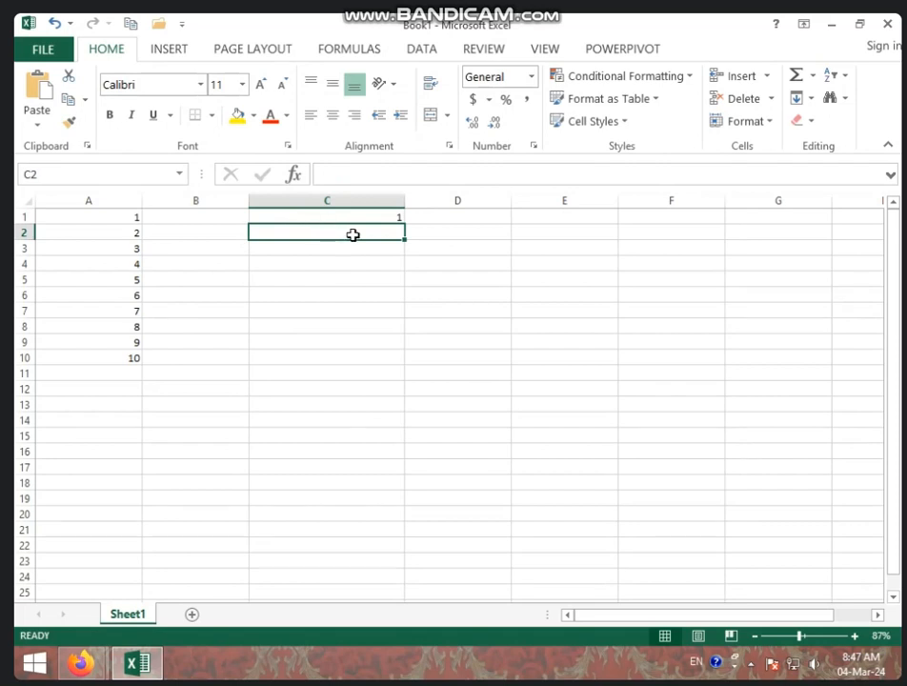
Replace the formula in C1 with =A1*A1, which references the first number in column A.
{"action": "left_click", "coordinate": [368, 217]}
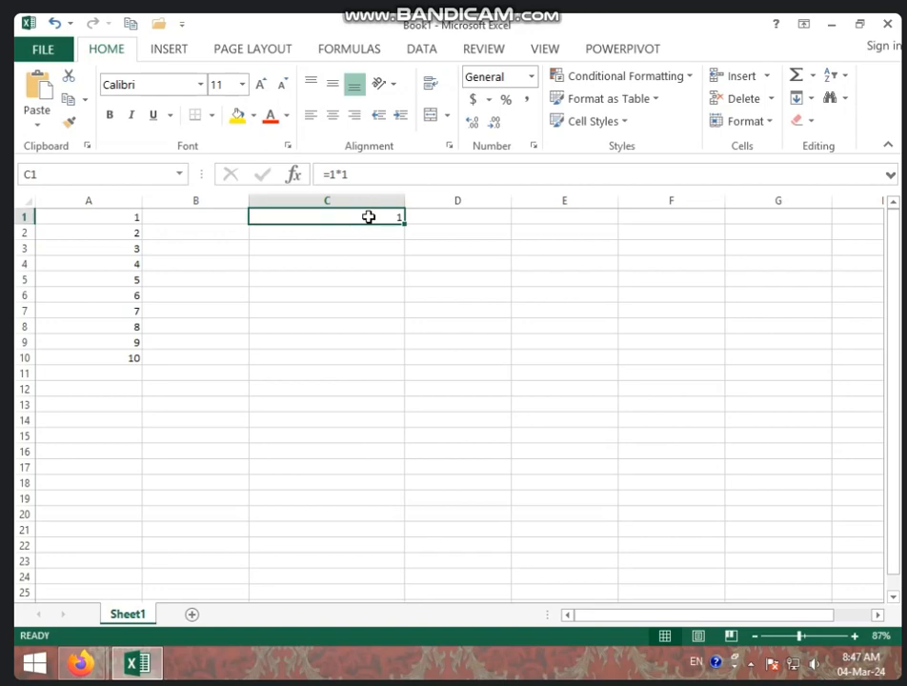
{"action": "key", "text": "BackSpace"}
{"action": "type", "text": "="}
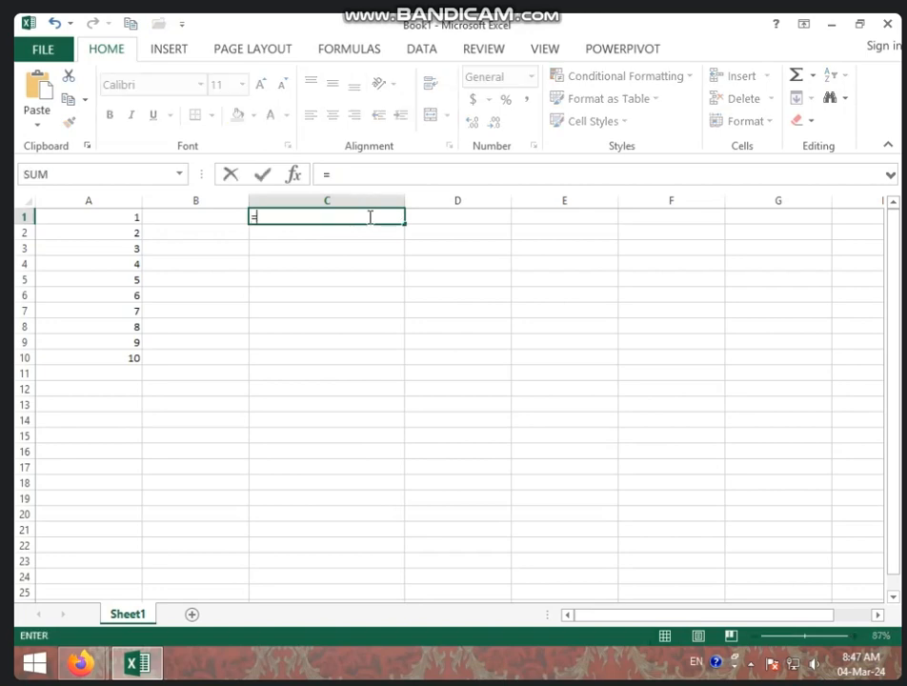
{"action": "left_click", "coordinate": [115, 221]}
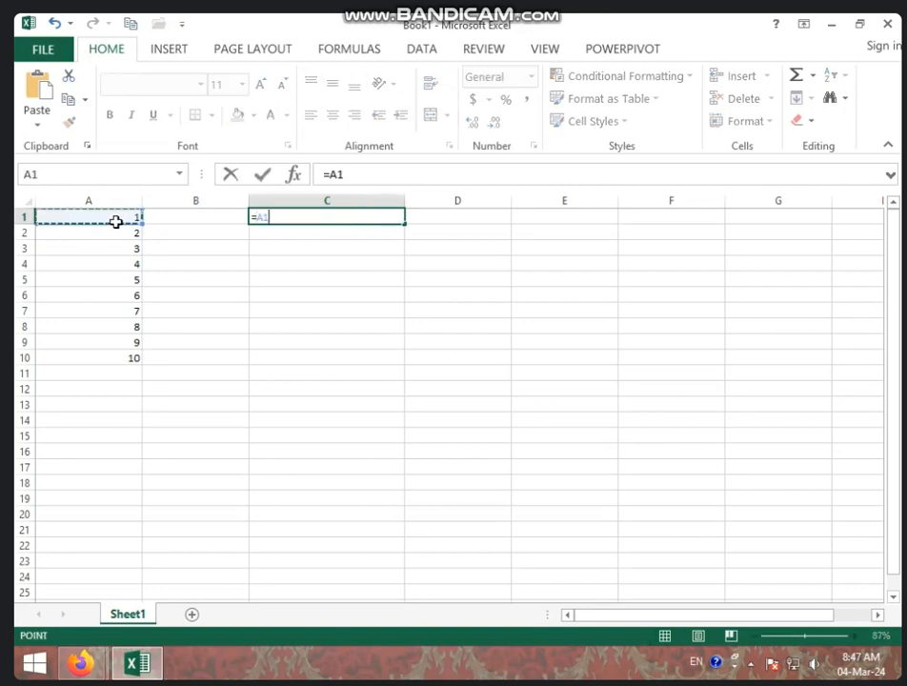
{"action": "type", "text": "*"}
{"action": "left_click", "coordinate": [115, 218]}
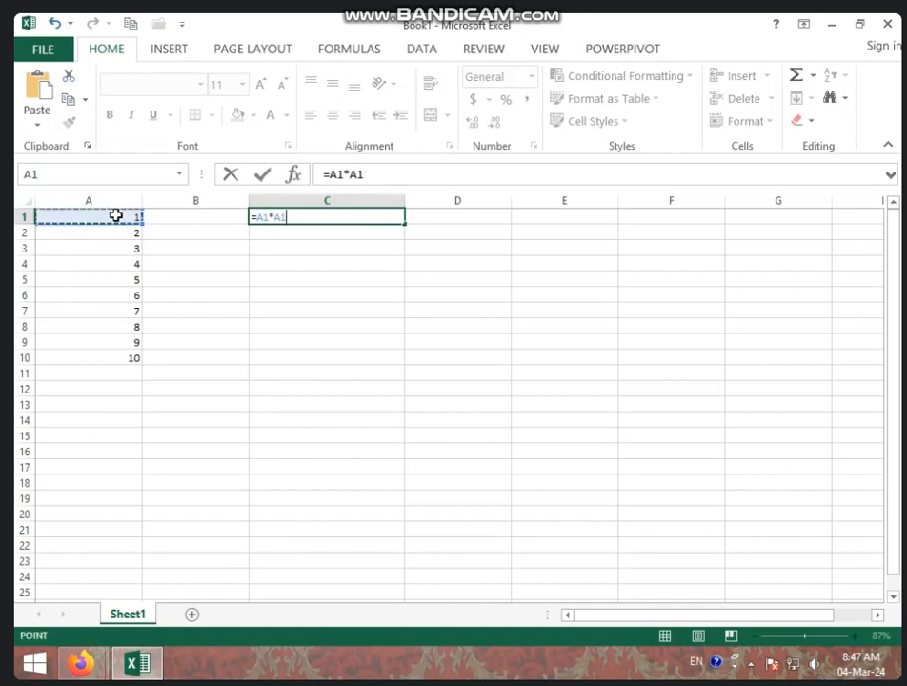
{"action": "key", "text": "Return"}
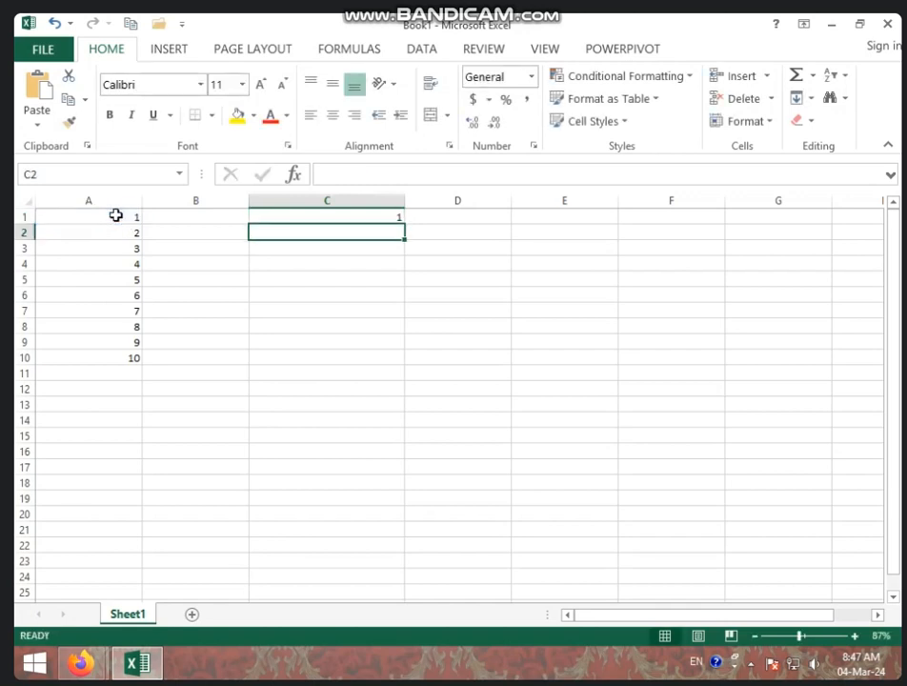
Fill the C1 formula down through C10 and make column C narrower.
{"action": "left_click", "coordinate": [341, 216]}
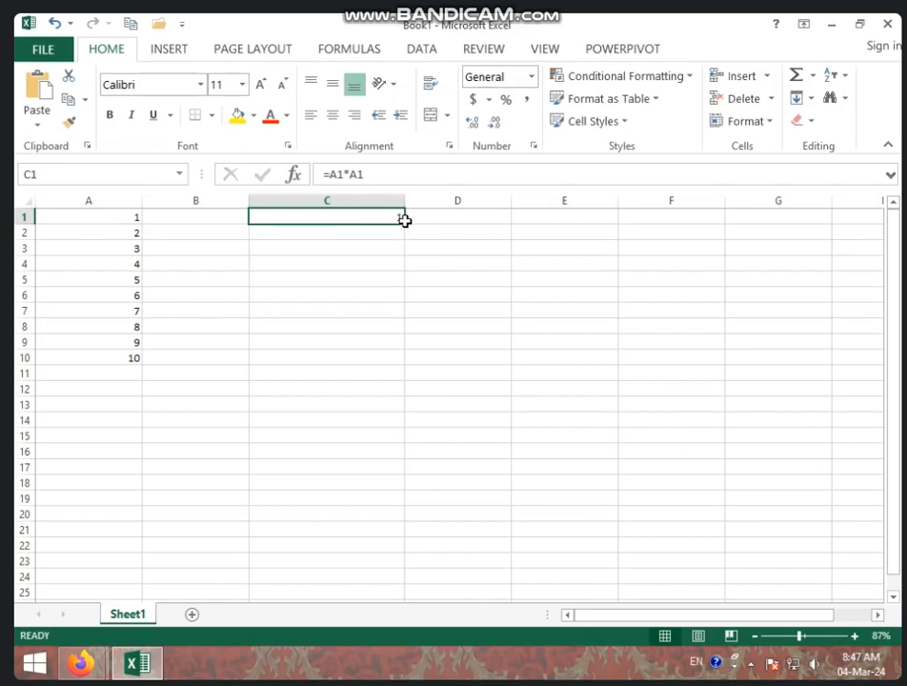
{"action": "left_click_drag", "start_coordinate": [405, 225], "coordinate": [375, 363]}
{"action": "left_click", "coordinate": [451, 275]}
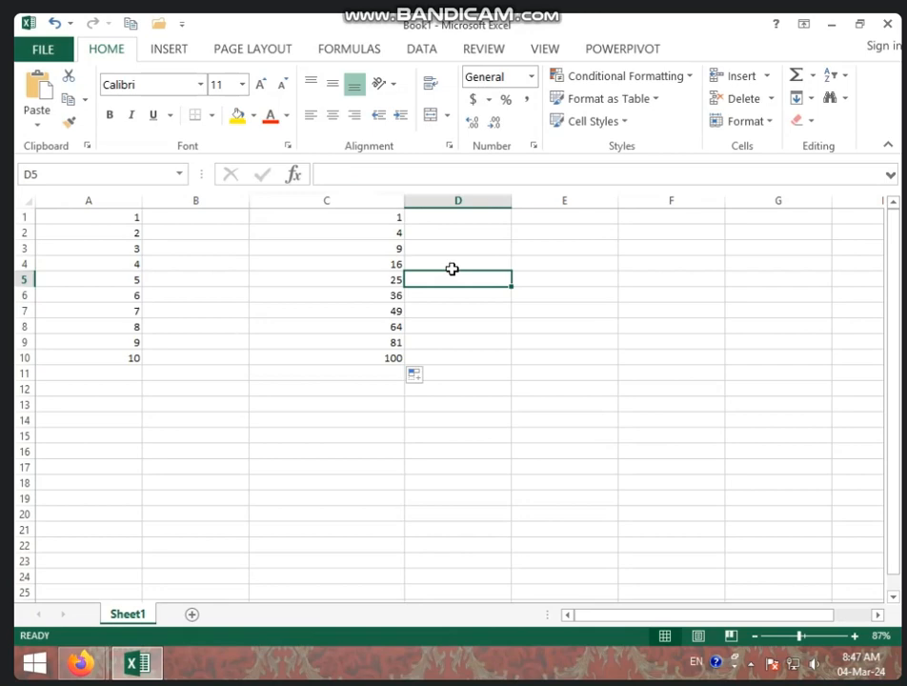
{"action": "left_click", "coordinate": [406, 205]}
{"action": "left_click_drag", "start_coordinate": [406, 206], "coordinate": [328, 264]}
Enter the text 1*1 in B1 and 2*2 in B2, and autofill the two cells down through B10.
{"action": "left_click", "coordinate": [188, 222]}
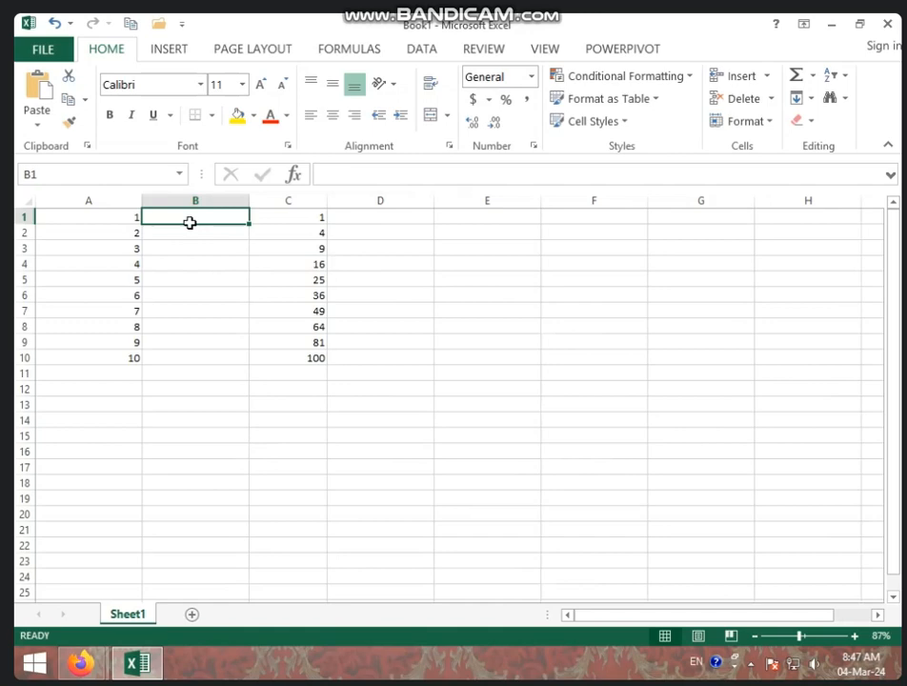
{"action": "type", "text": "1*1"}
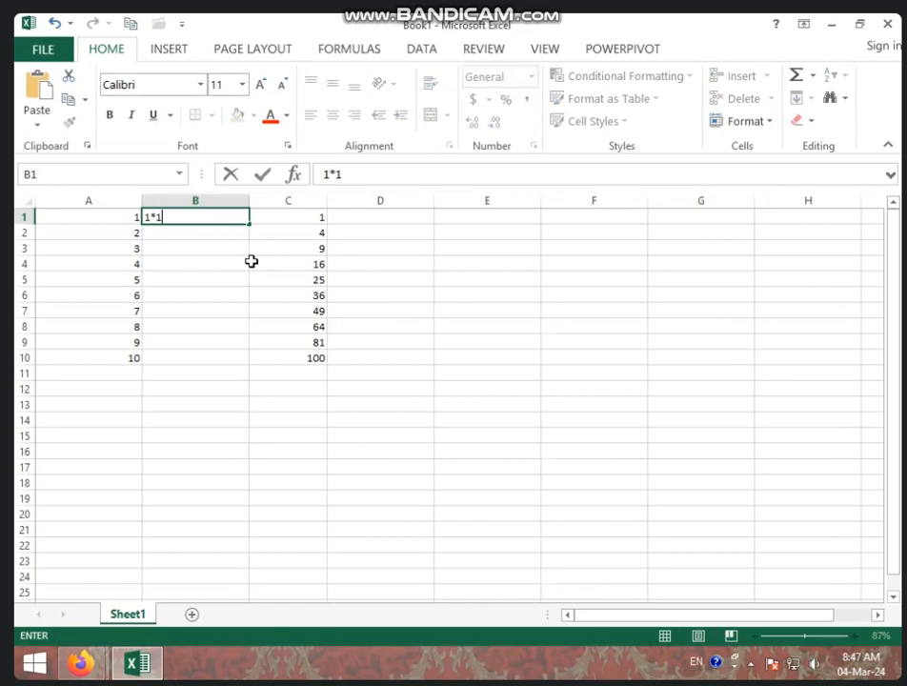
{"action": "left_click", "coordinate": [487, 325]}
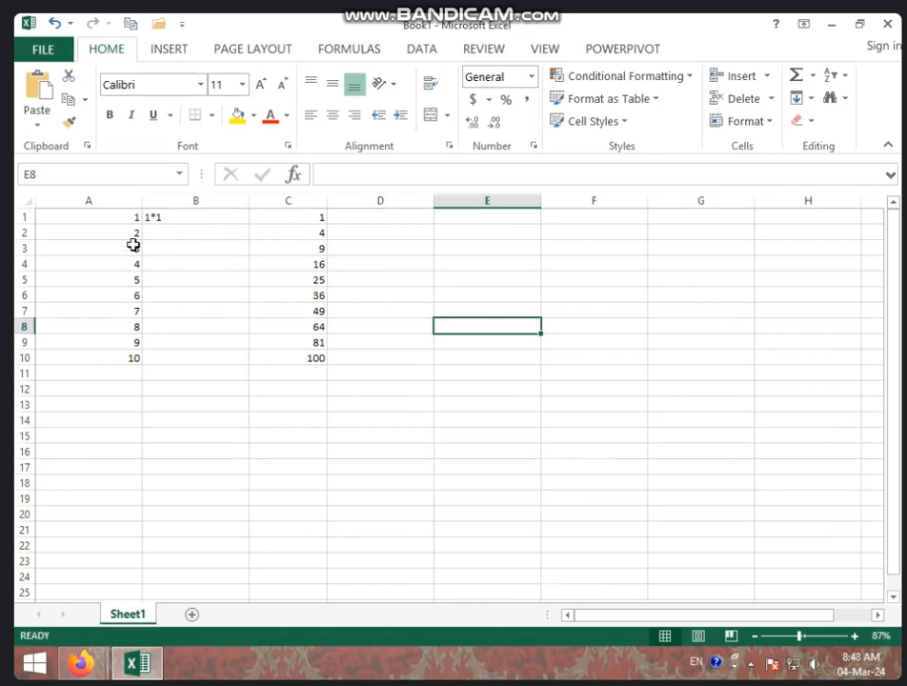
{"action": "left_click", "coordinate": [204, 229]}
{"action": "type", "text": "2*2"}
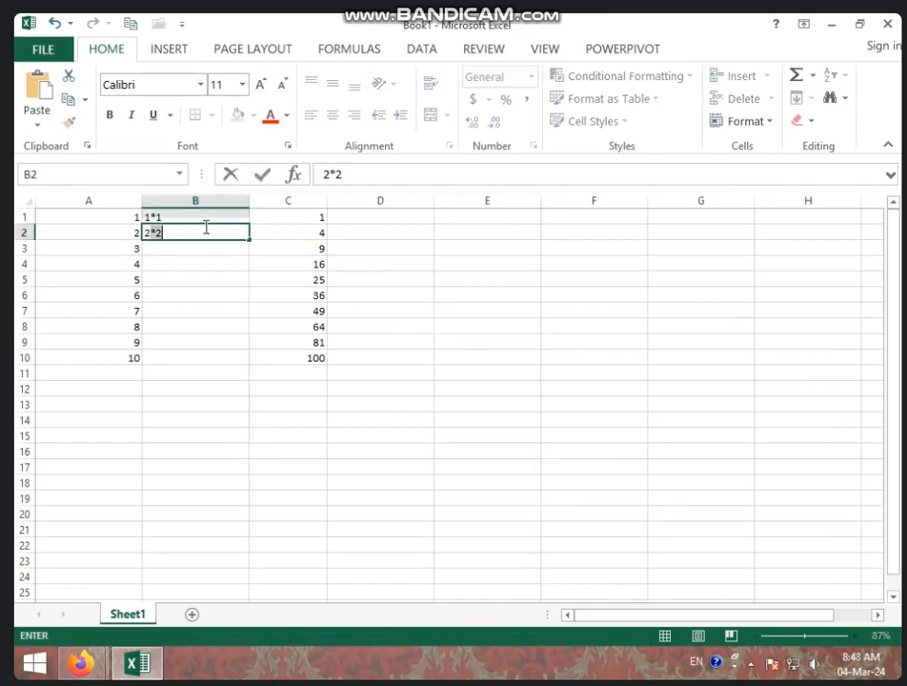
{"action": "left_click", "coordinate": [234, 289]}
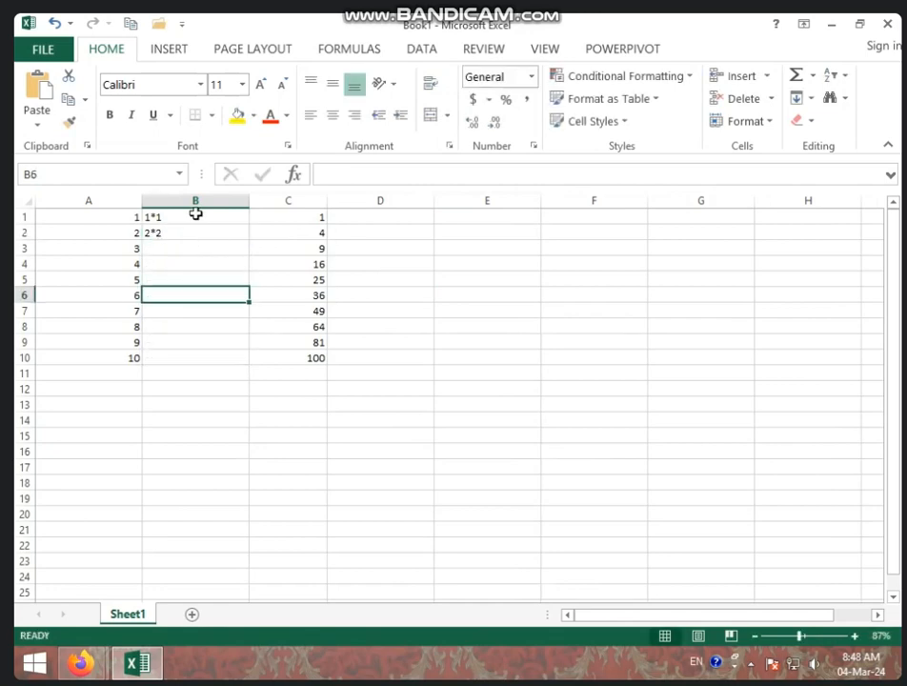
{"action": "left_click_drag", "start_coordinate": [194, 217], "coordinate": [196, 229]}
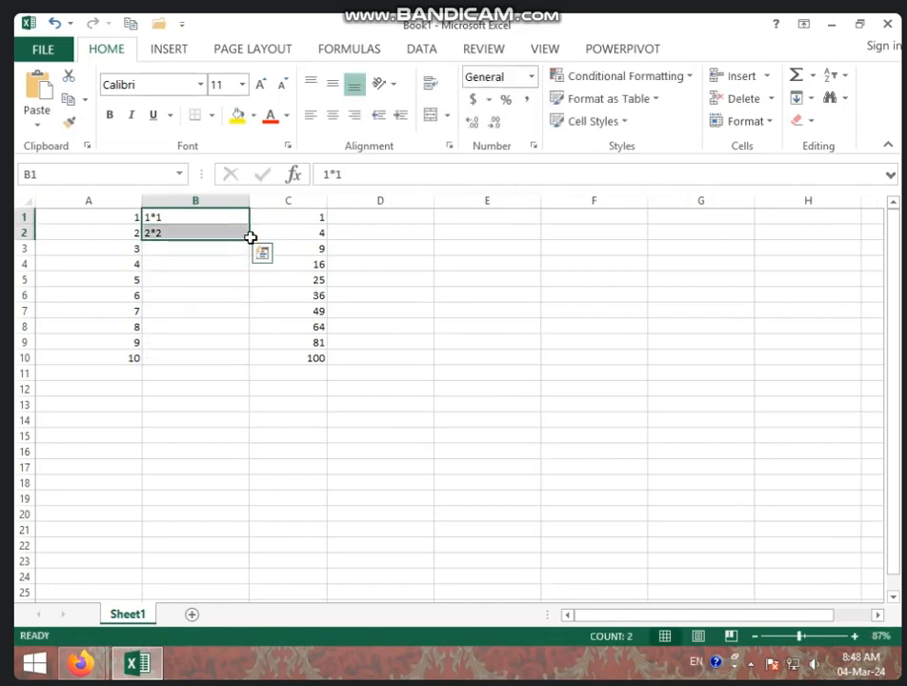
{"action": "left_click_drag", "start_coordinate": [251, 241], "coordinate": [230, 362]}
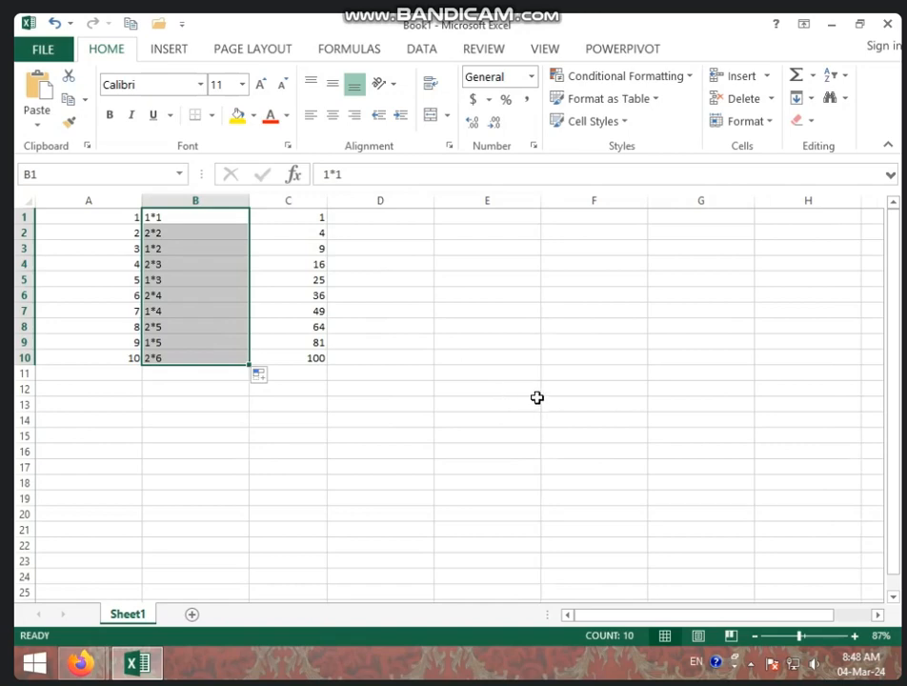
Delete the contents of B2:B14, keeping only the 1*1 example in B1.
{"action": "left_click", "coordinate": [198, 246]}
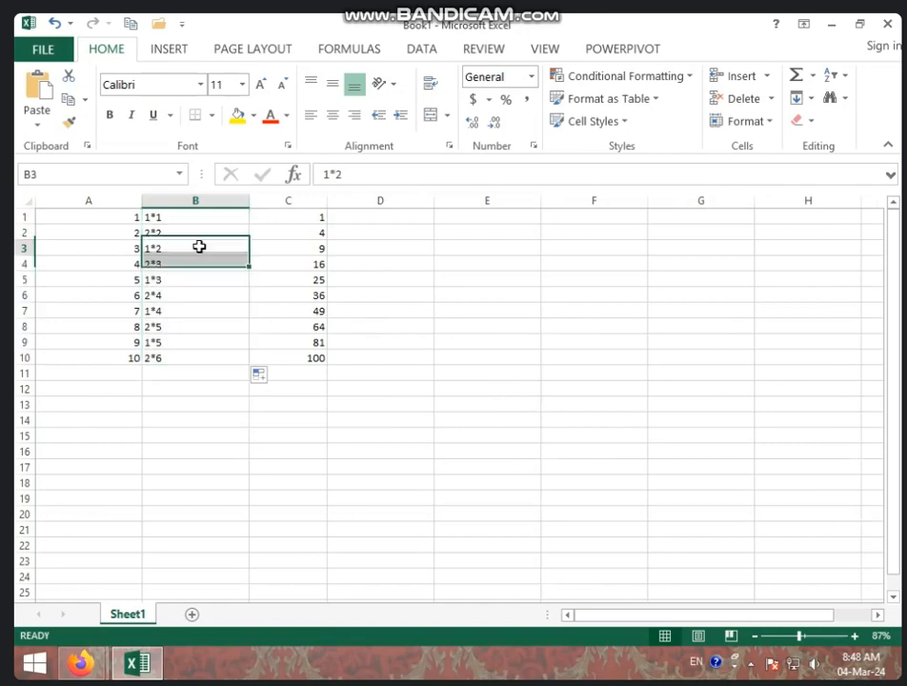
{"action": "left_click_drag", "start_coordinate": [202, 236], "coordinate": [189, 415]}
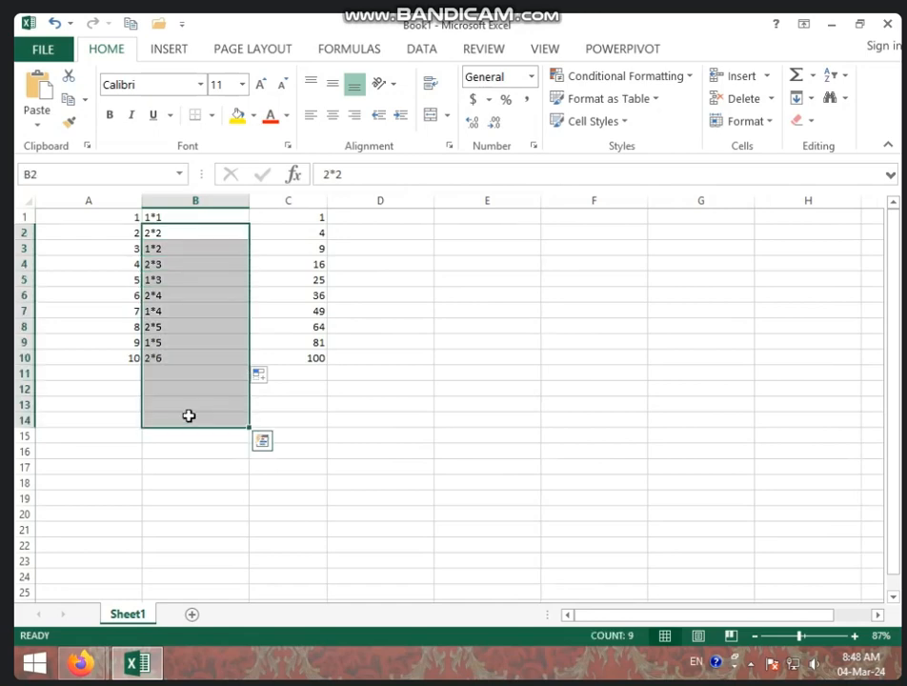
{"action": "key", "text": "Delete"}
{"action": "left_click", "coordinate": [275, 324]}
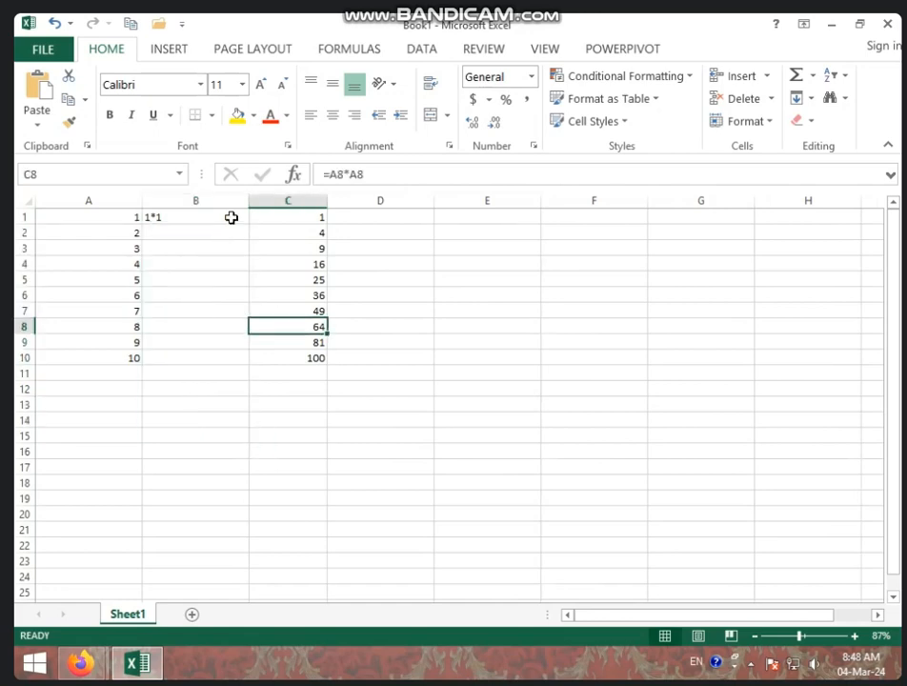
Use Flash Fill on B1:B10 to complete the column from the 1*1 example.
{"action": "left_click_drag", "start_coordinate": [232, 217], "coordinate": [237, 355]}
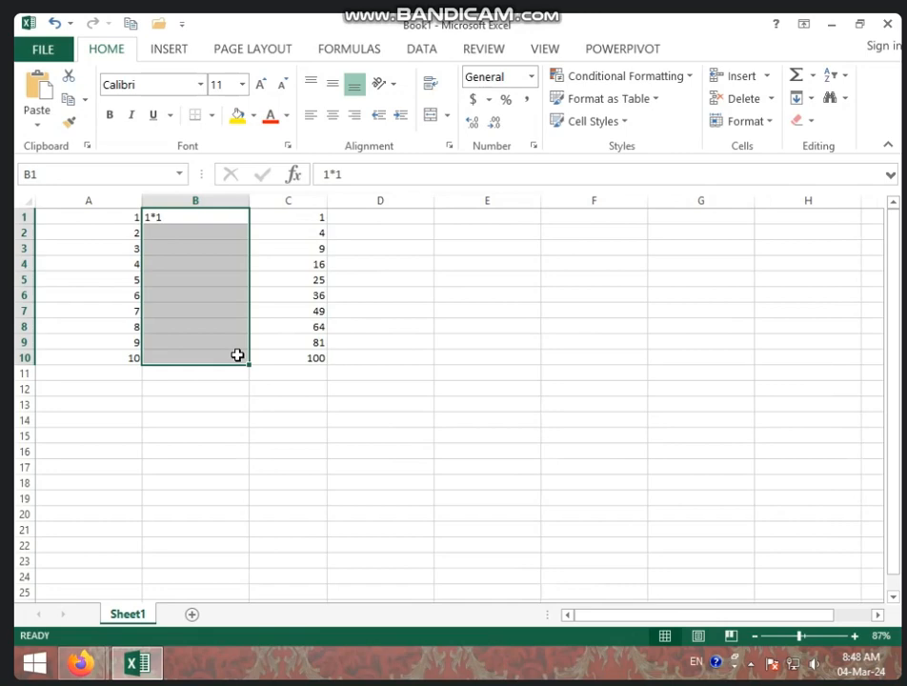
{"action": "left_click", "coordinate": [442, 54]}
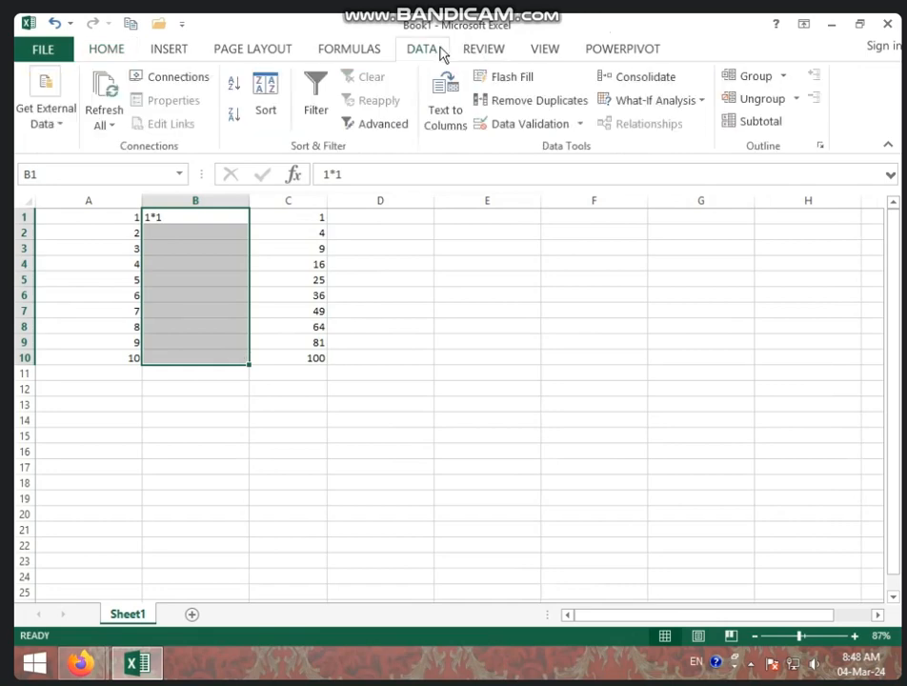
{"action": "left_click", "coordinate": [531, 82]}
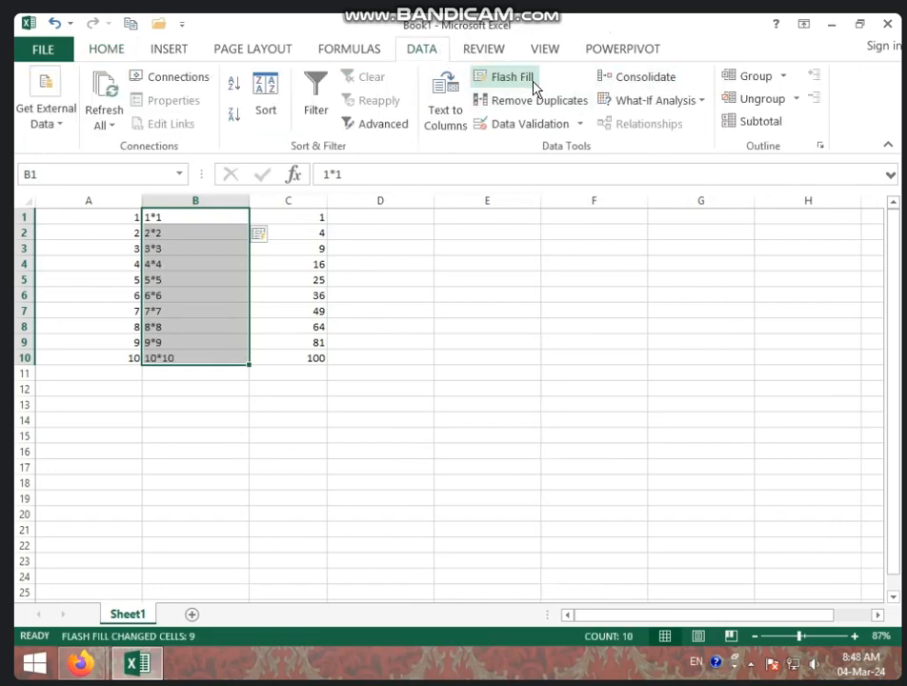
{"action": "left_click", "coordinate": [543, 419]}
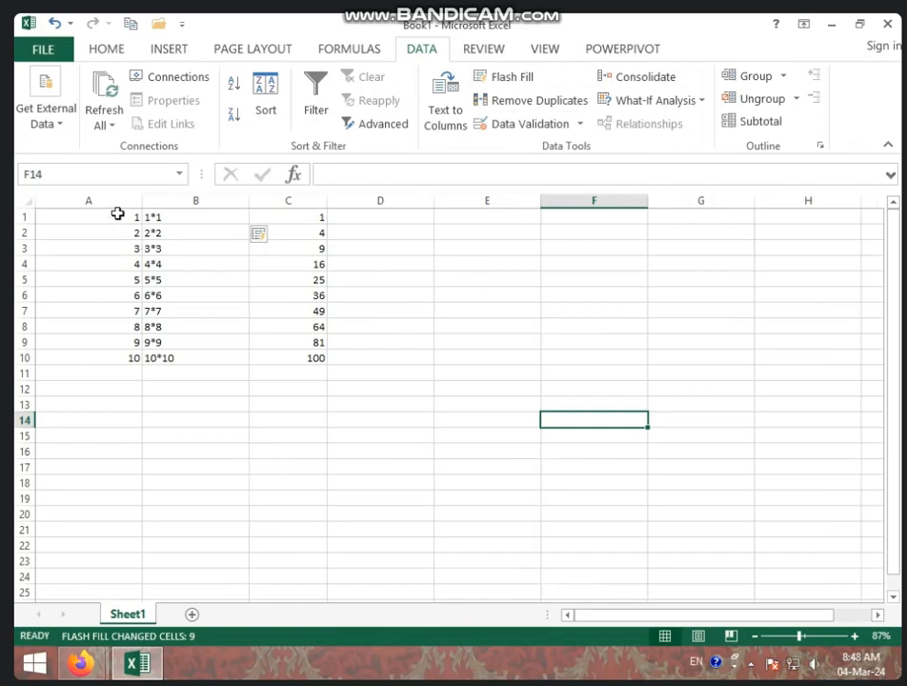
Delete the contents of the range A1:C13.
{"action": "left_click_drag", "start_coordinate": [117, 214], "coordinate": [325, 406]}
{"action": "key", "text": "Delete"}
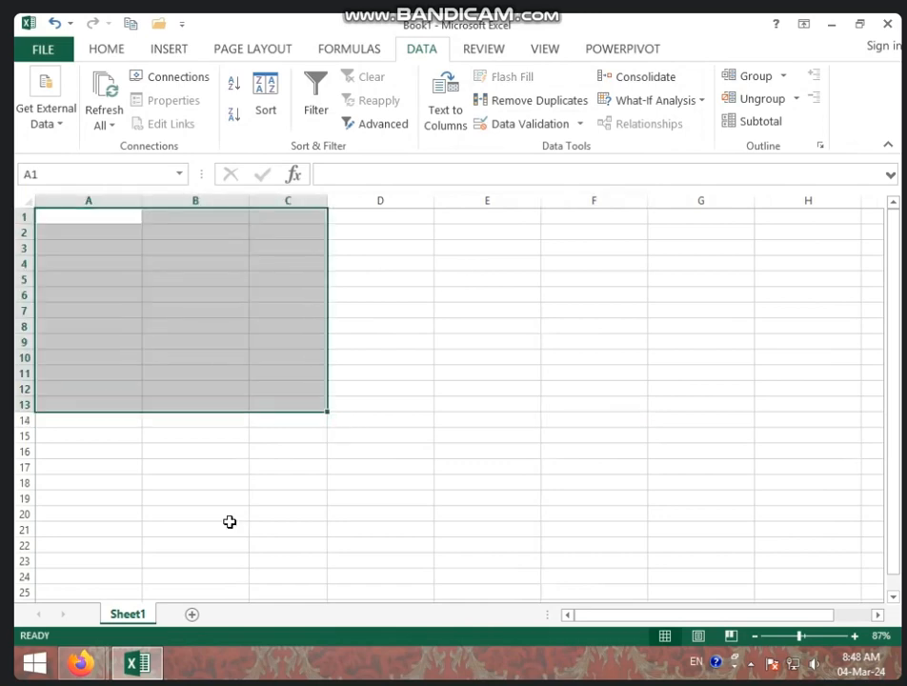
Undo the edits step by step back to the filled table with the NAME, STATE, DESIGNATION and SALARY columns.
{"action": "key", "text": "ctrl+z"}
{"action": "key", "text": "ctrl+z"}
{"action": "key", "text": "ctrl+z"}
{"action": "key", "text": "ctrl+z"}
{"action": "key", "text": "ctrl+z"}
{"action": "key", "text": "ctrl+z"}
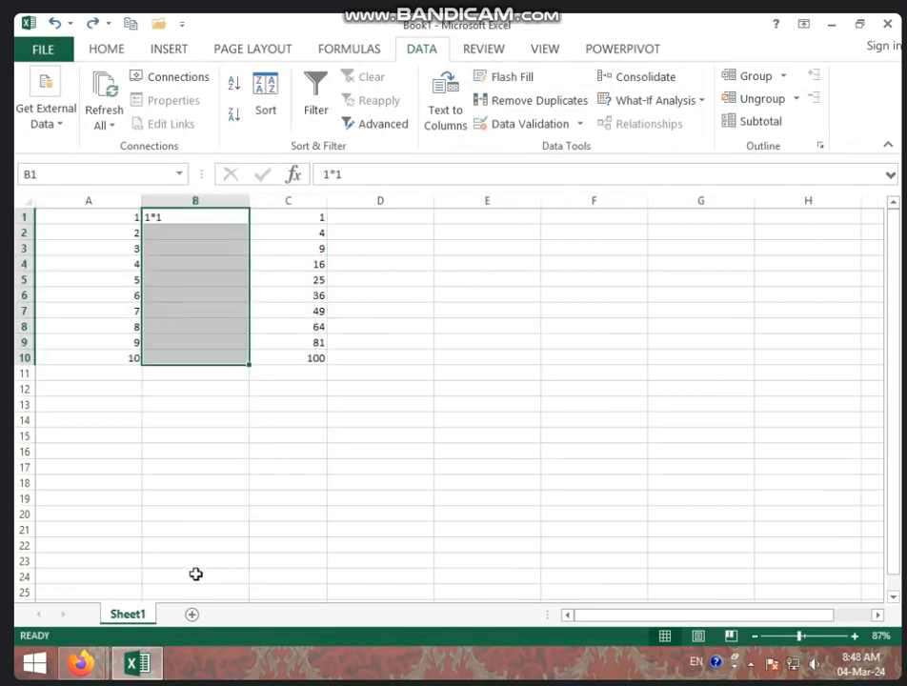
{"action": "key", "text": "ctrl+z"}
{"action": "key", "text": "ctrl+z"}
{"action": "key", "text": "ctrl+z"}
{"action": "key", "text": "ctrl+z"}
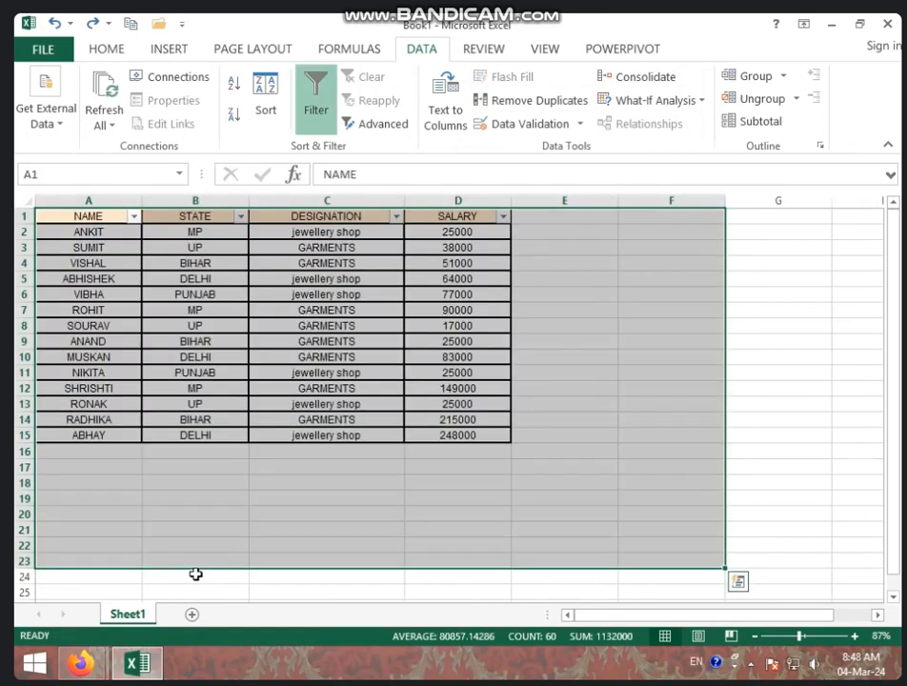
Turn off the filter on the NAME, STATE, DESIGNATION and SALARY table.
{"action": "left_click", "coordinate": [279, 517]}
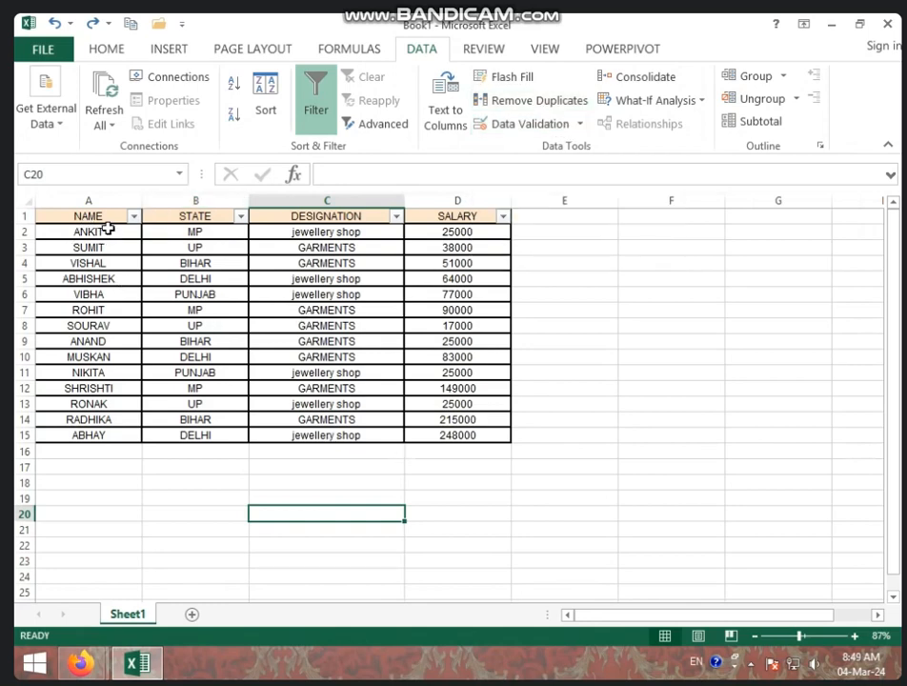
{"action": "left_click", "coordinate": [315, 106]}
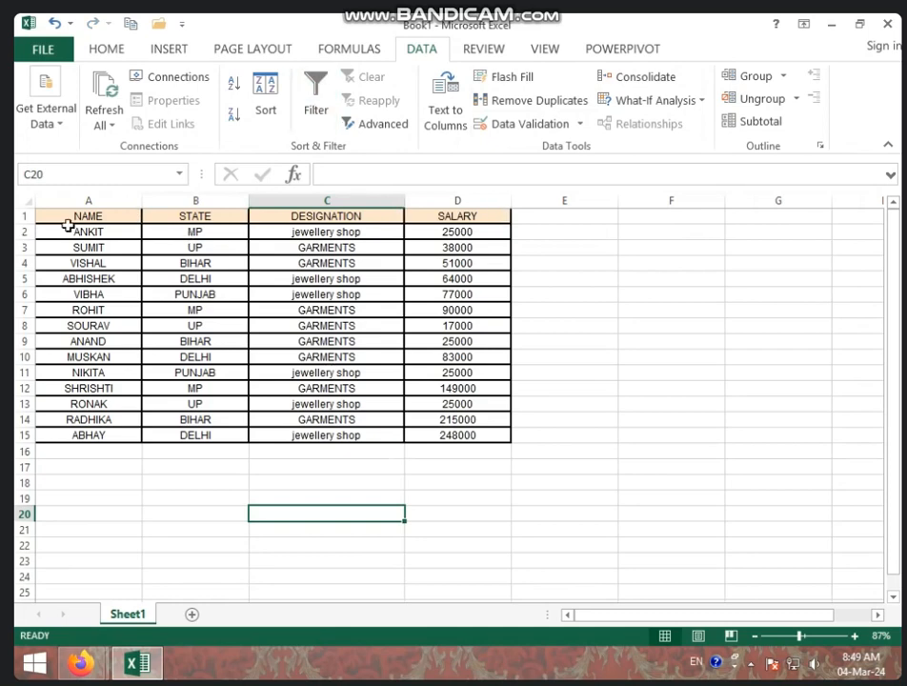
Run Remove Duplicates on A1:D15, treating the first row as headers and comparing only the NAME column.
{"action": "left_click_drag", "start_coordinate": [84, 217], "coordinate": [434, 435]}
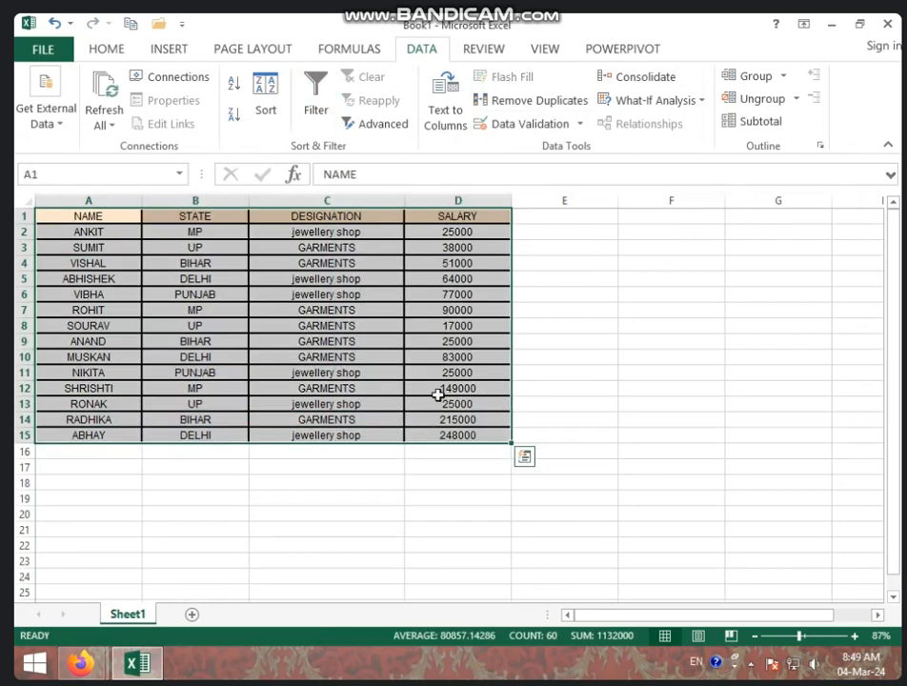
{"action": "left_click", "coordinate": [543, 101]}
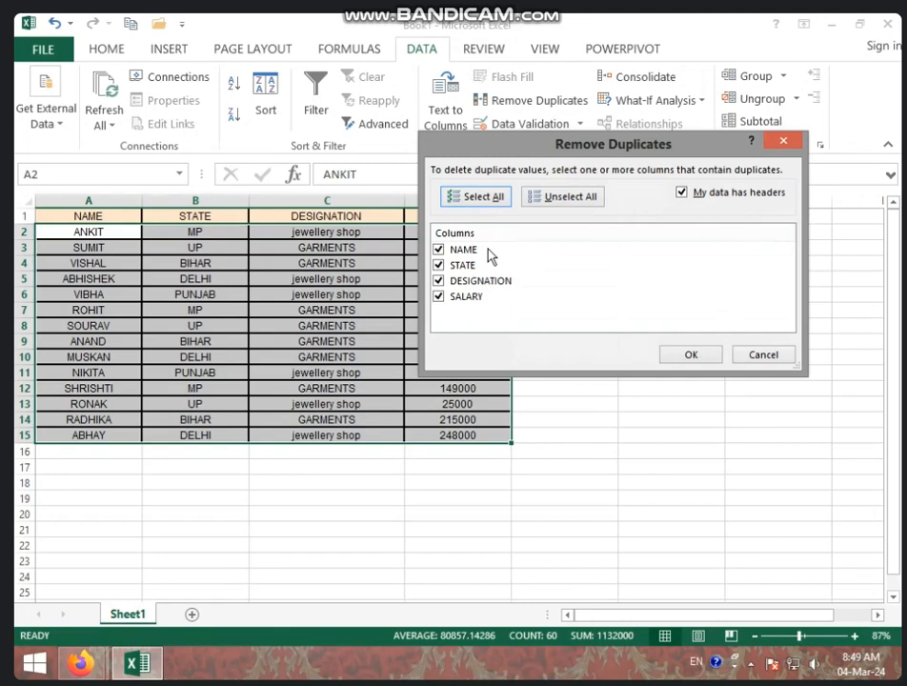
{"action": "left_click", "coordinate": [437, 268]}
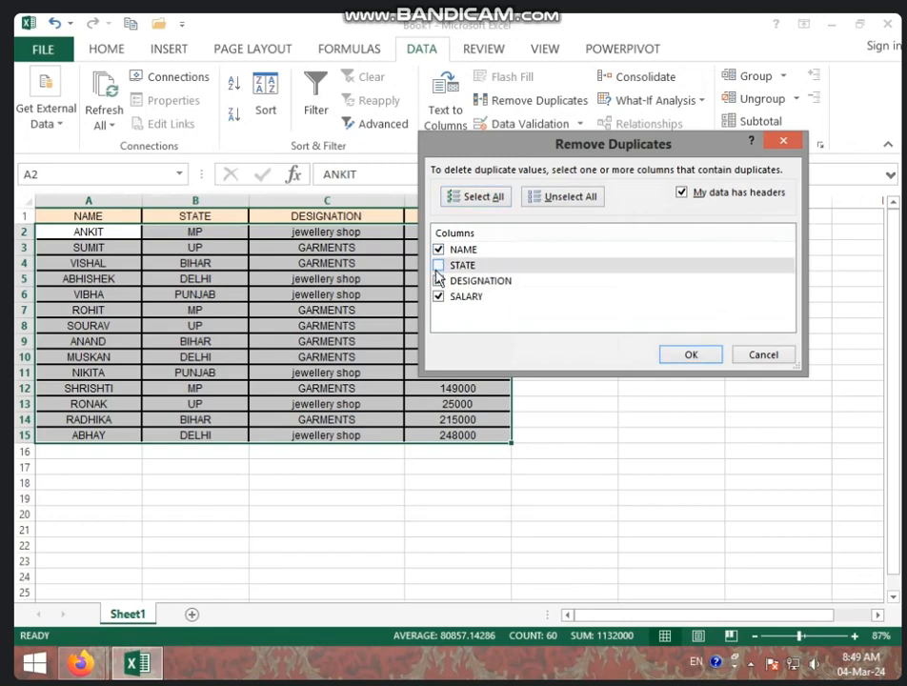
{"action": "left_click", "coordinate": [479, 202]}
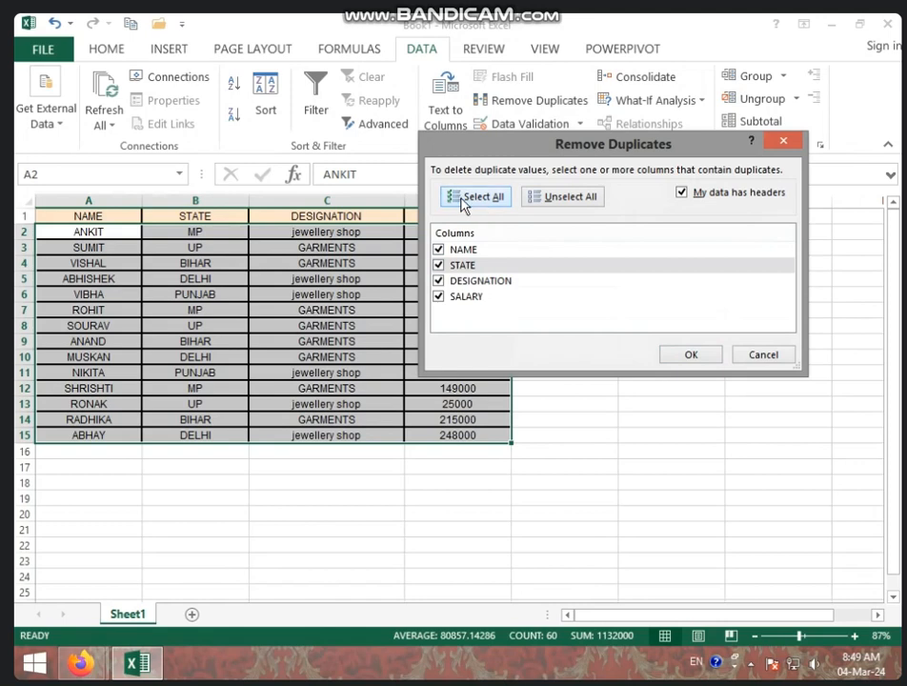
{"action": "left_click", "coordinate": [566, 201]}
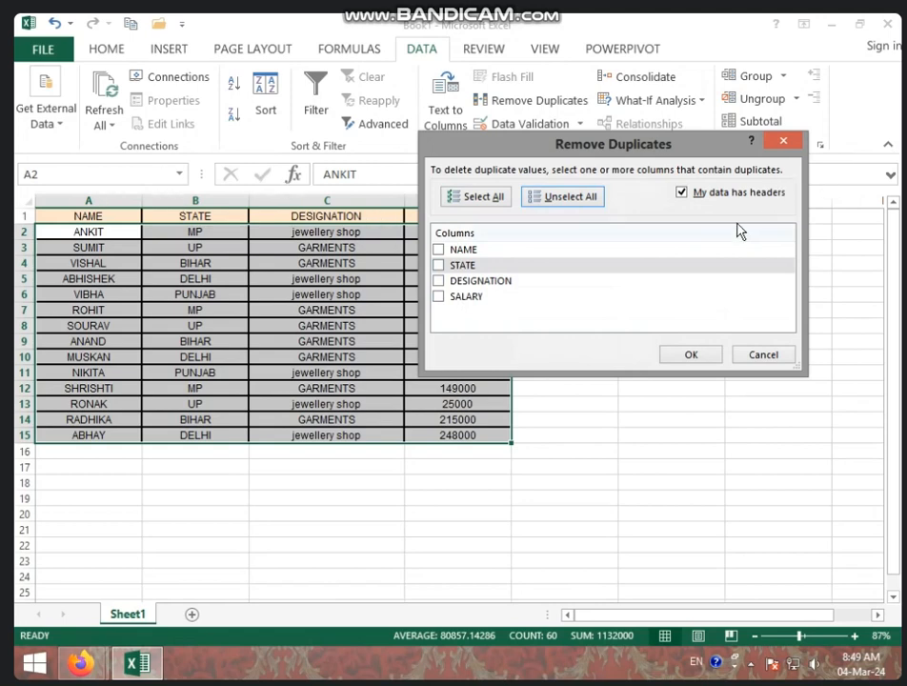
{"action": "left_click", "coordinate": [734, 194]}
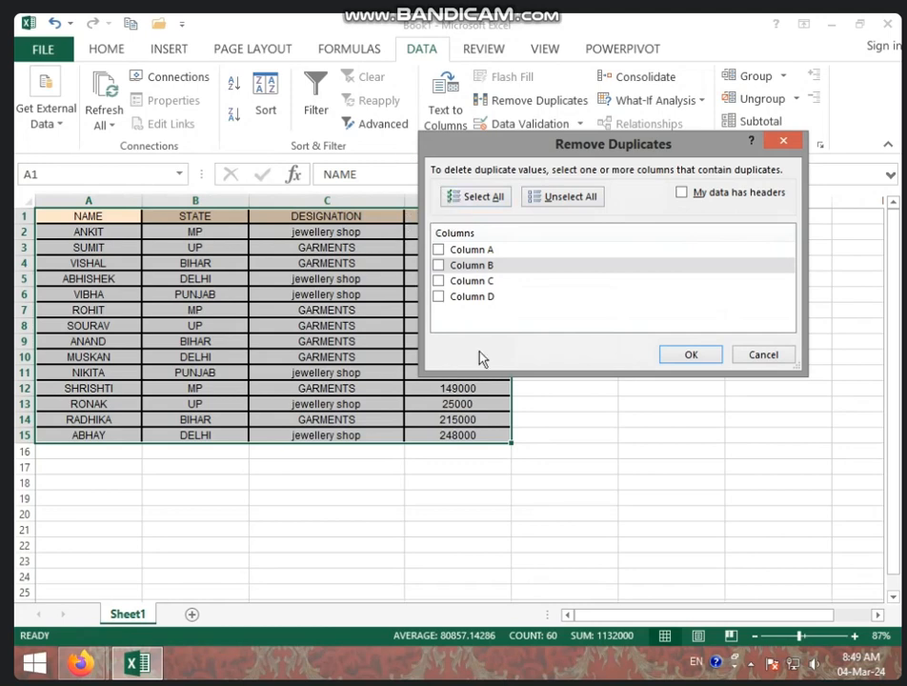
{"action": "left_click", "coordinate": [727, 193]}
{"action": "left_click", "coordinate": [440, 249]}
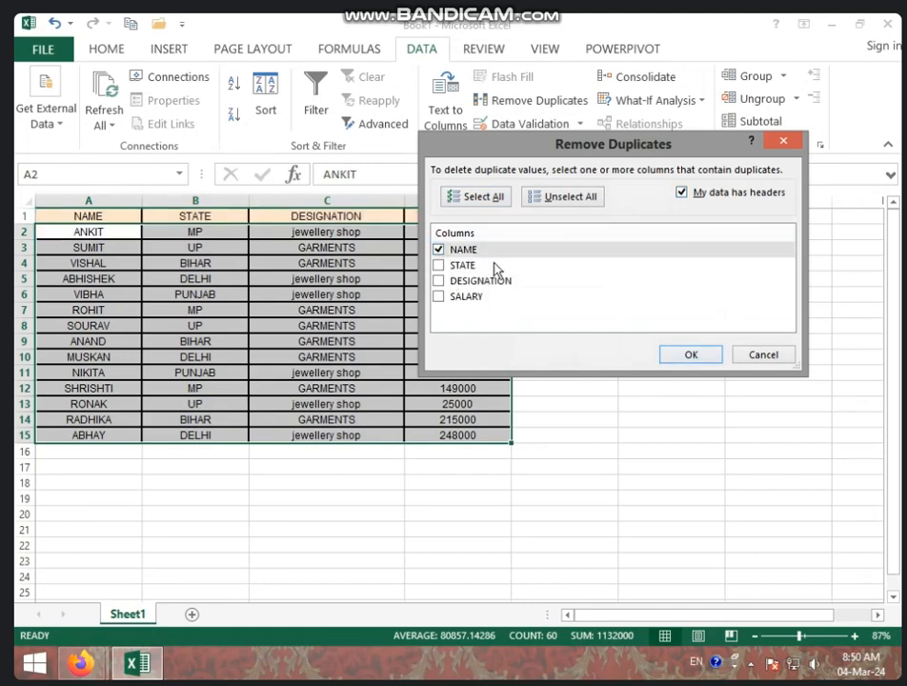
{"action": "left_click", "coordinate": [691, 356]}
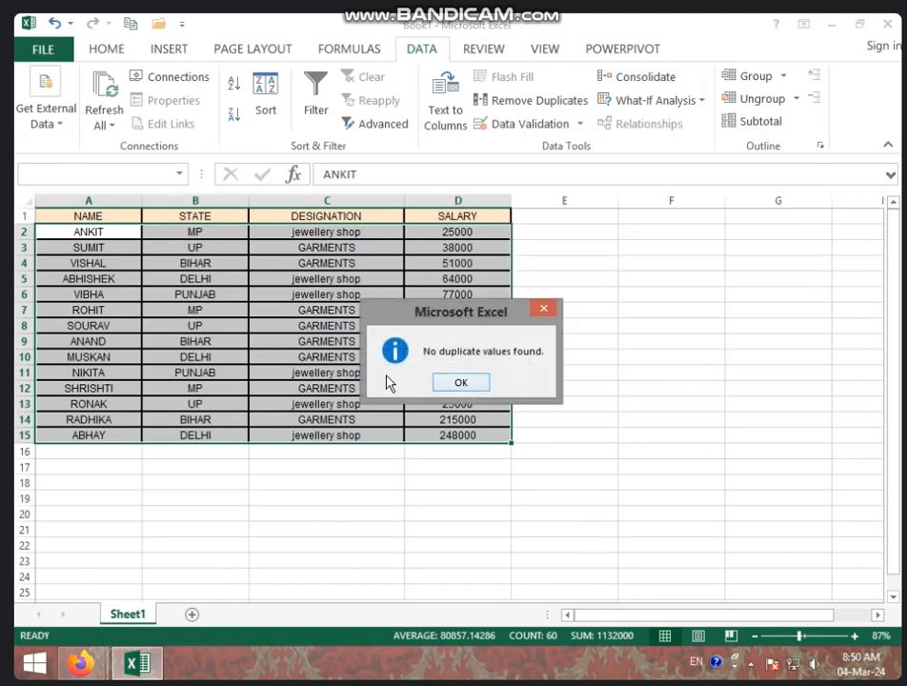
{"action": "left_click", "coordinate": [447, 380]}
{"action": "left_click", "coordinate": [327, 356]}
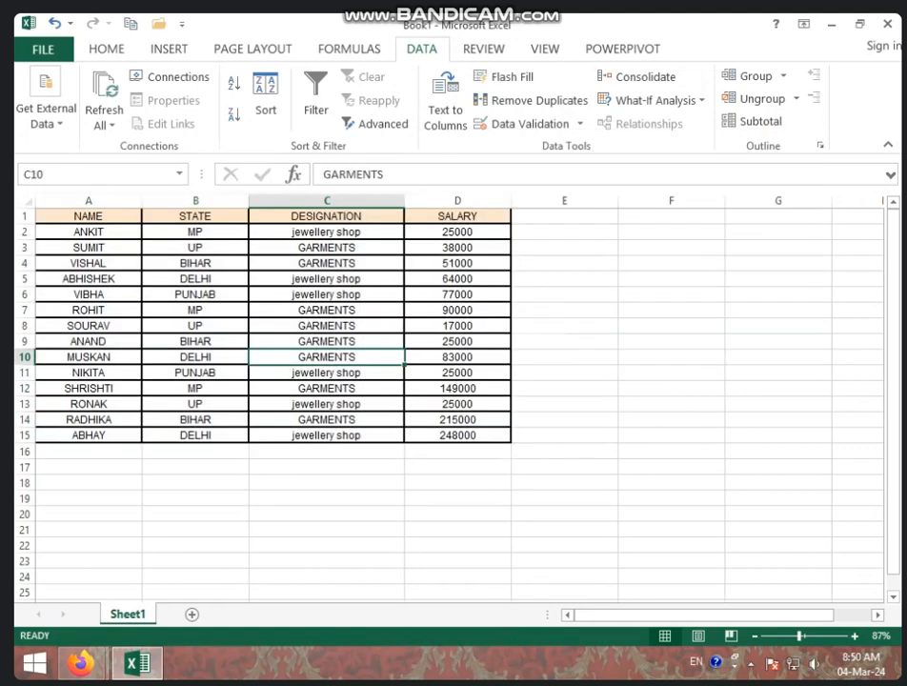
Copy the first employee record in A2:D2 and paste it over the record in A11:D11.
{"action": "left_click", "coordinate": [124, 231]}
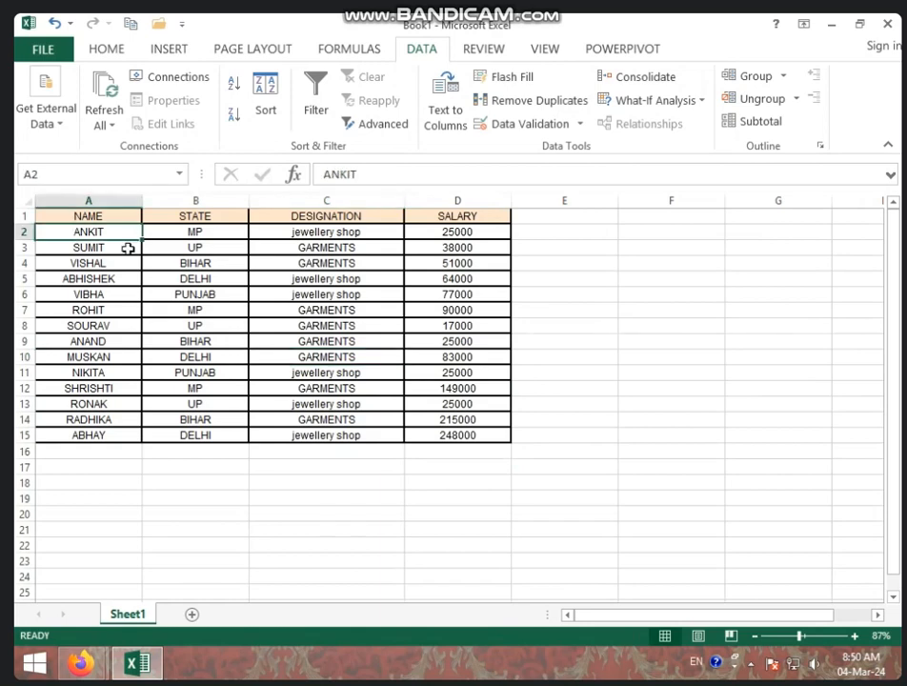
{"action": "left_click_drag", "start_coordinate": [126, 225], "coordinate": [428, 233]}
{"action": "key", "text": "ctrl+c"}
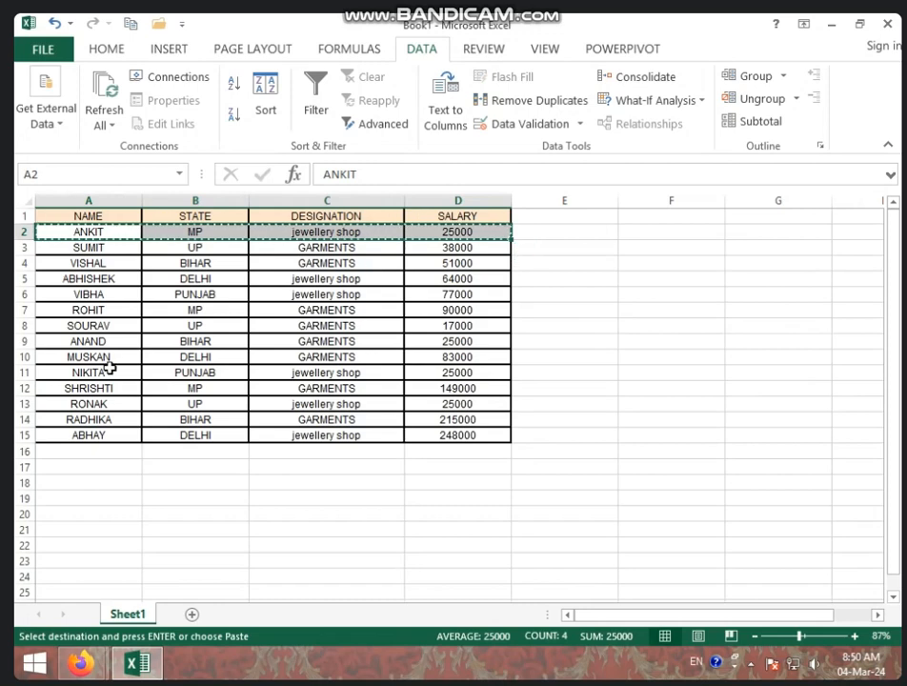
{"action": "left_click", "coordinate": [112, 368]}
{"action": "key", "text": "ctrl+v"}
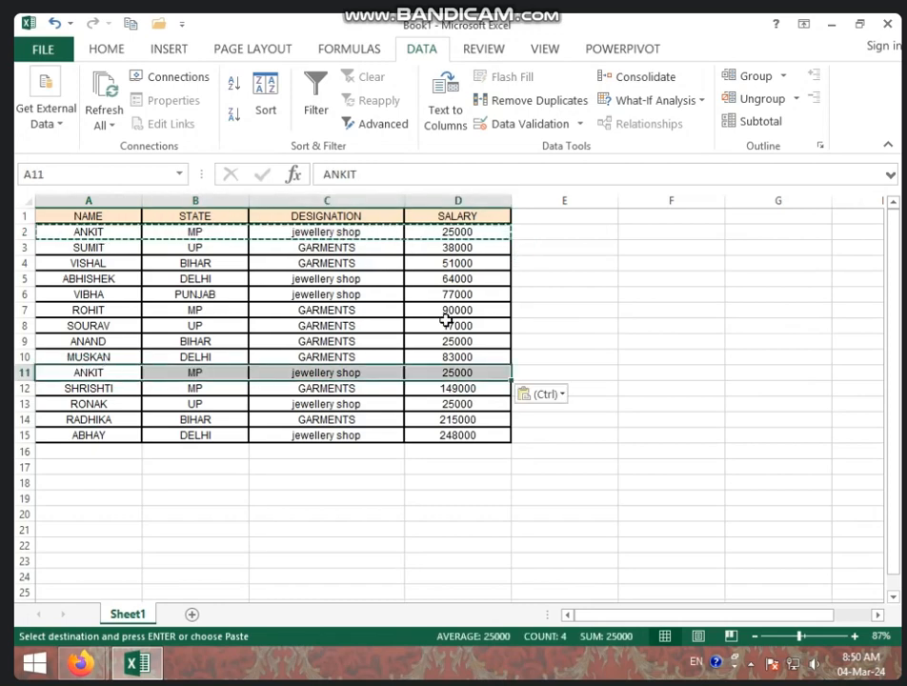
Remove duplicate records from A1:D15 by comparing only the NAME column, keeping the header row.
{"action": "left_click", "coordinate": [563, 309]}
{"action": "left_click_drag", "start_coordinate": [49, 215], "coordinate": [416, 434]}
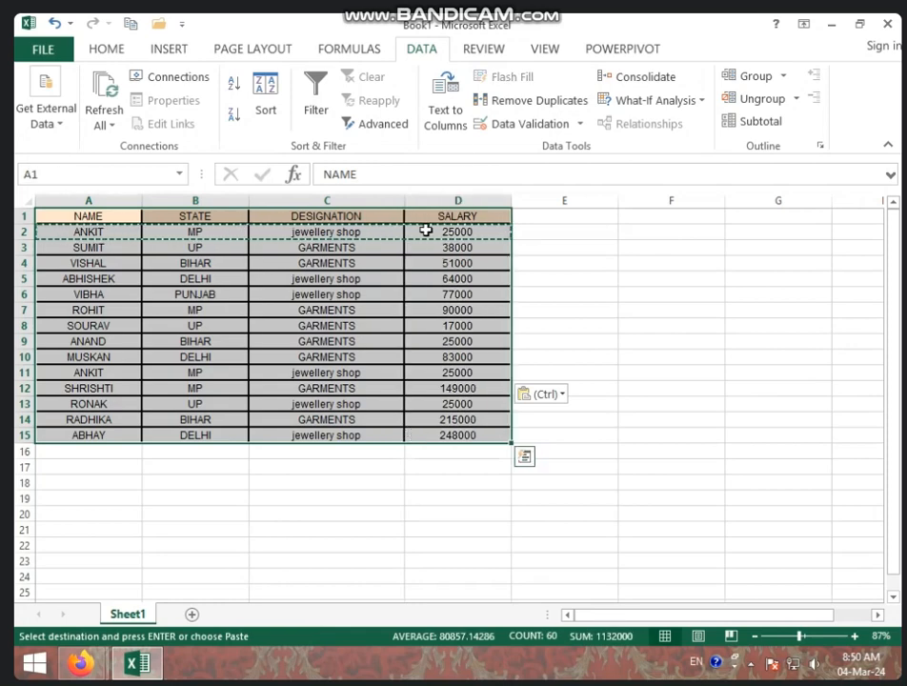
{"action": "left_click", "coordinate": [533, 105]}
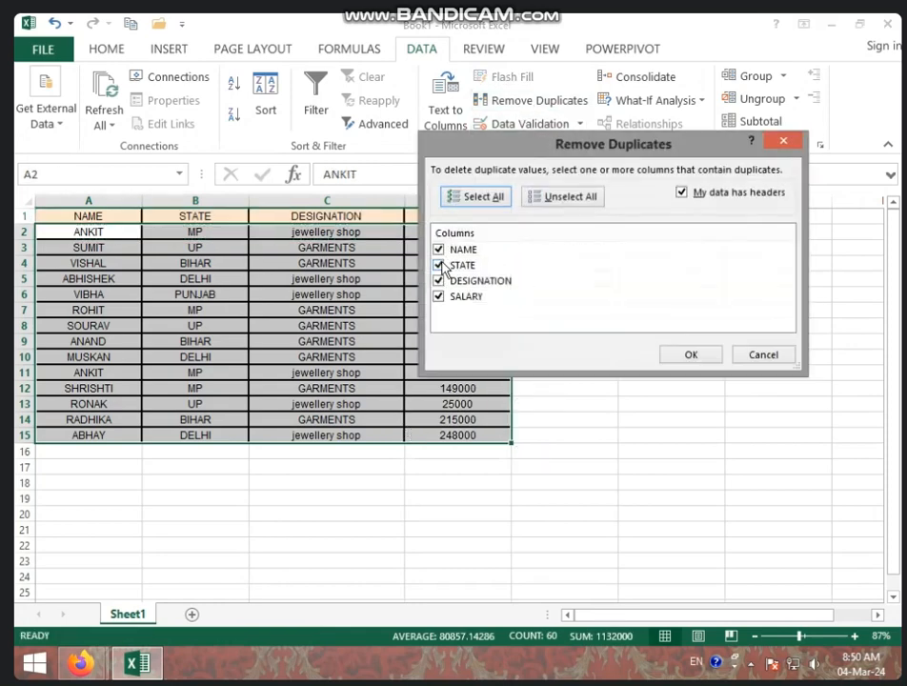
{"action": "left_click", "coordinate": [438, 266]}
{"action": "left_click", "coordinate": [453, 298]}
{"action": "left_click", "coordinate": [450, 280]}
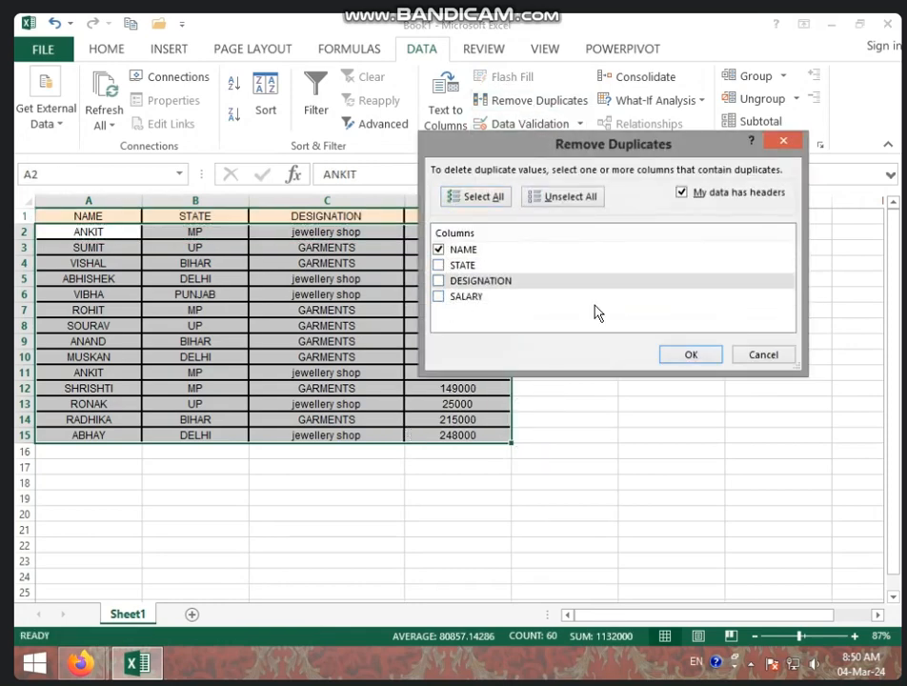
{"action": "left_click", "coordinate": [680, 355]}
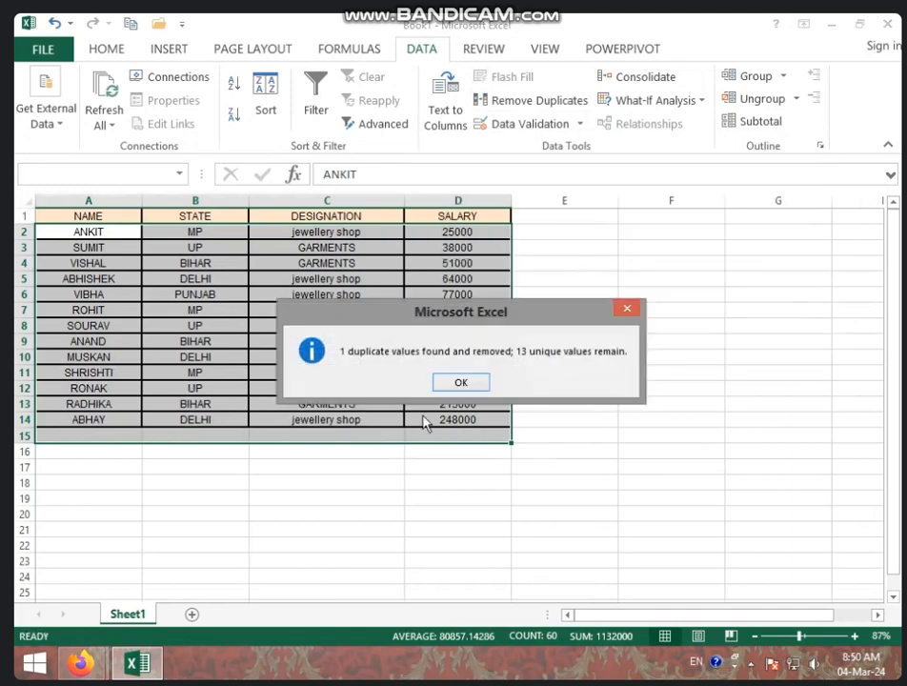
{"action": "left_click", "coordinate": [440, 383]}
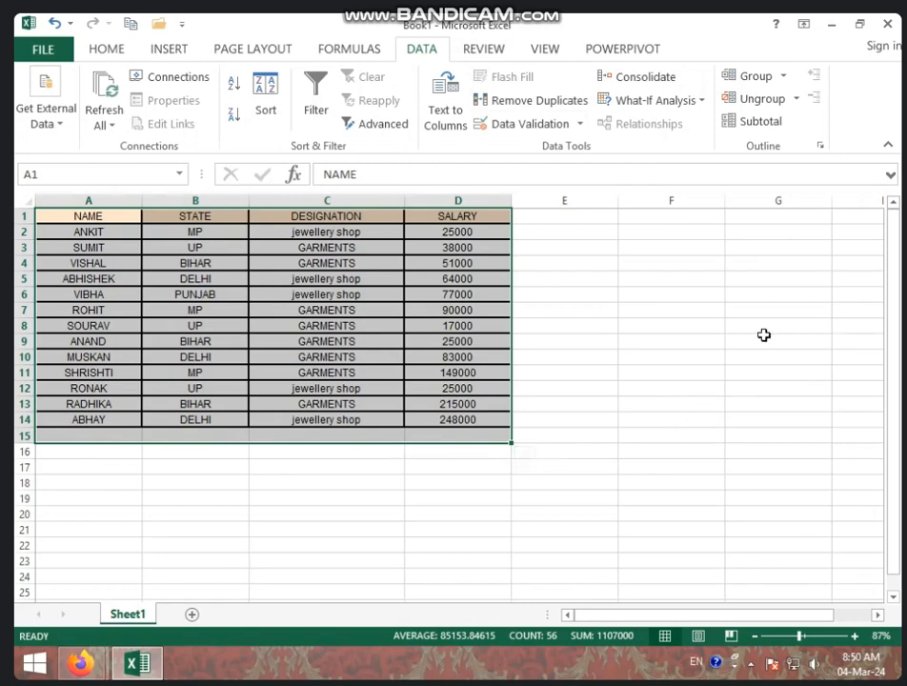
{"action": "left_click", "coordinate": [698, 376]}
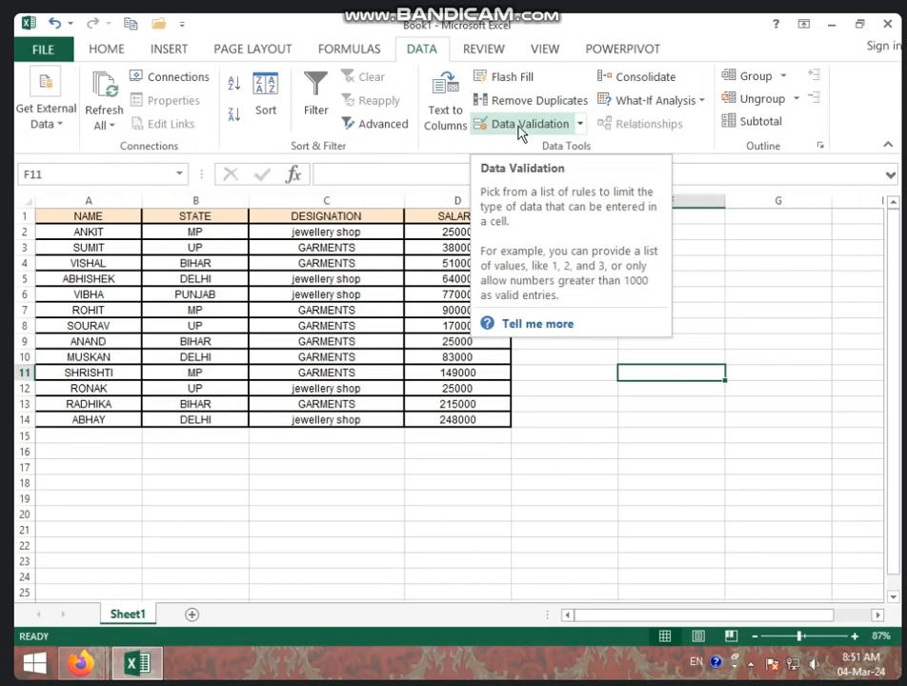
Clear all contents and formatting from the range A1:E17.
{"action": "left_click", "coordinate": [521, 124]}
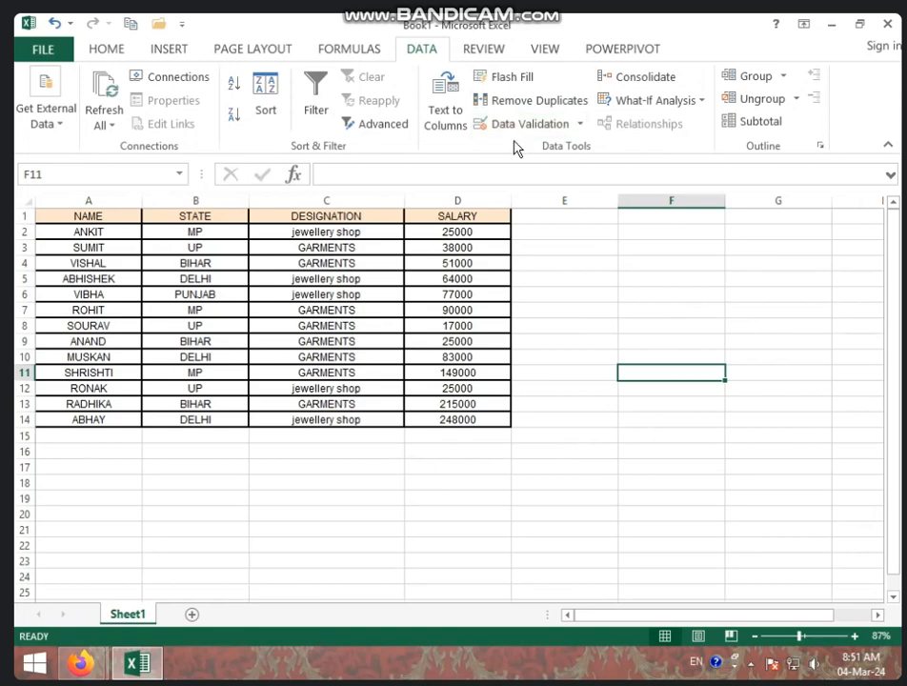
{"action": "left_click_drag", "start_coordinate": [88, 215], "coordinate": [600, 467]}
{"action": "left_click", "coordinate": [119, 49]}
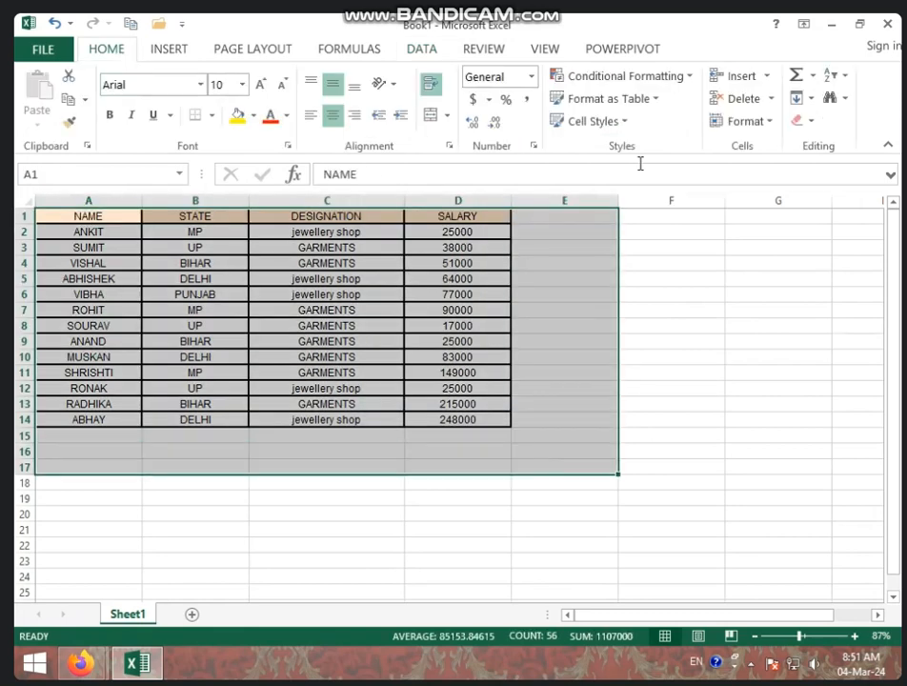
{"action": "left_click", "coordinate": [800, 121]}
{"action": "left_click", "coordinate": [817, 150]}
{"action": "left_click", "coordinate": [529, 265]}
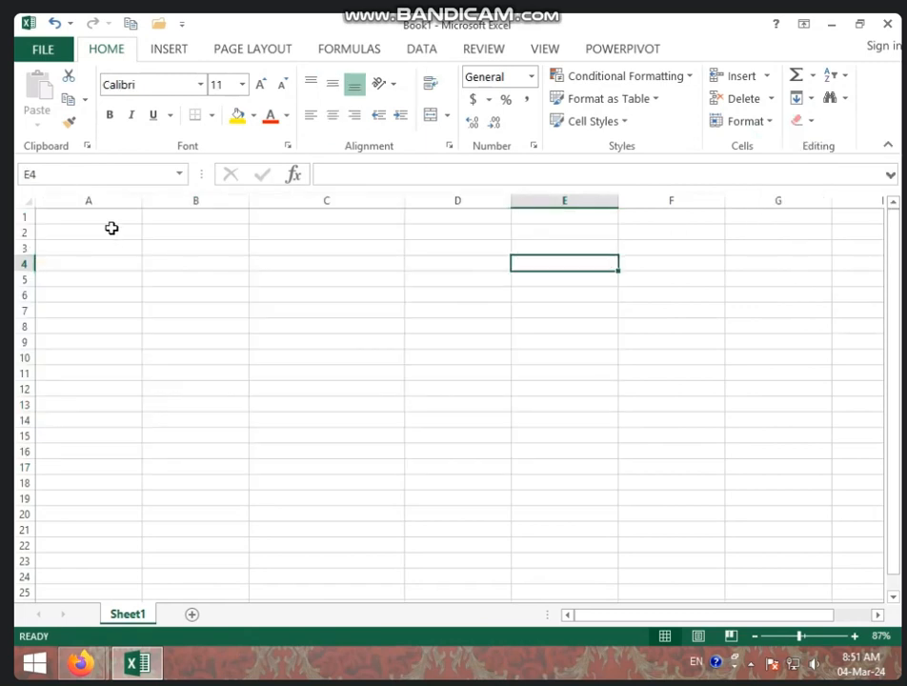
Enter the column headings GENDER, NAME, AGE and CITY in cells B2 to E2.
{"action": "left_click", "coordinate": [197, 240]}
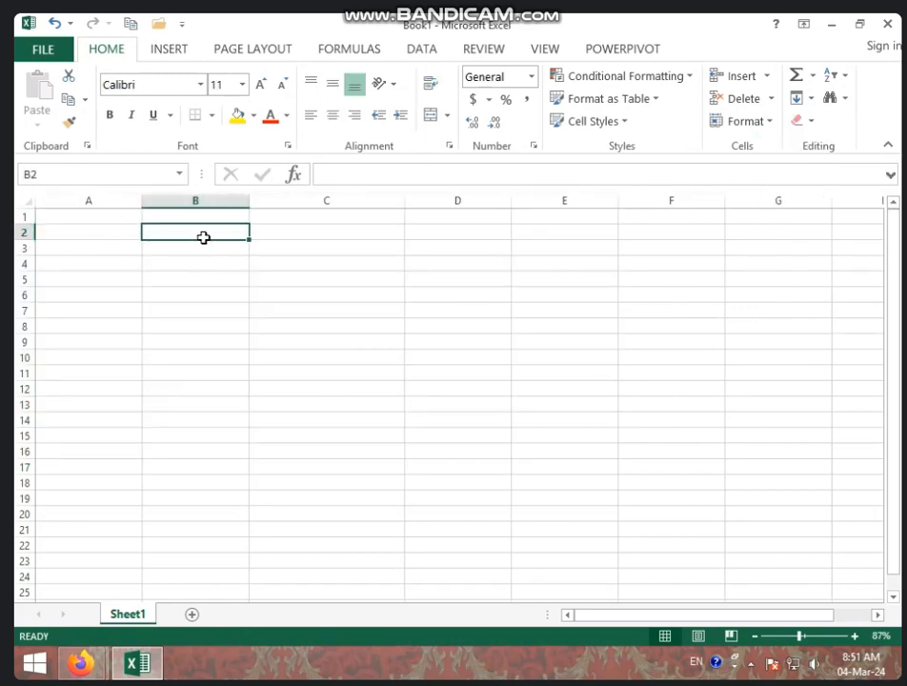
{"action": "type", "text": "GEN"}
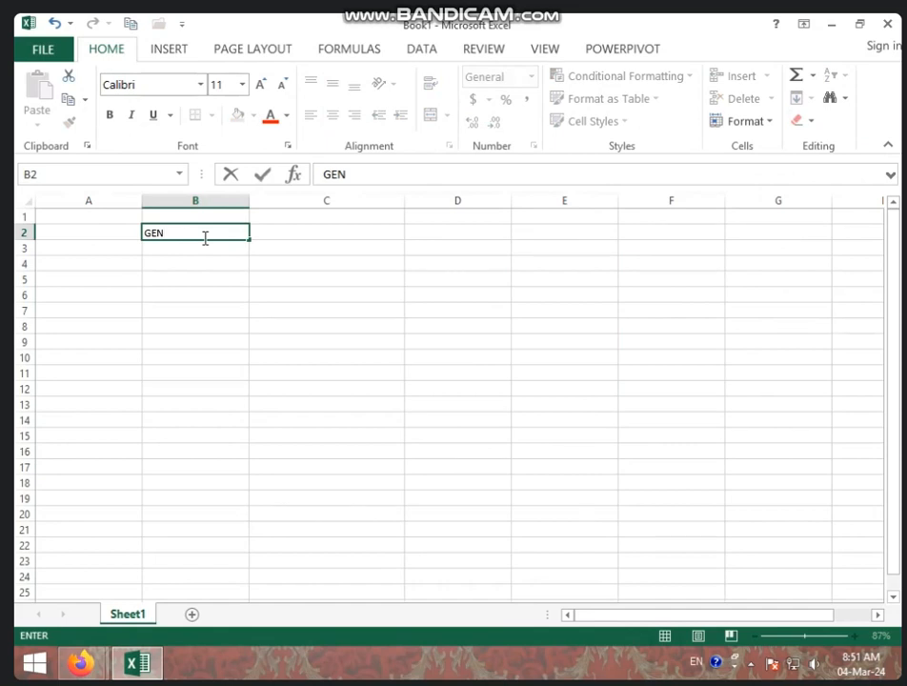
{"action": "type", "text": "DER"}
{"action": "key", "text": "Tab"}
{"action": "type", "text": "NAM"}
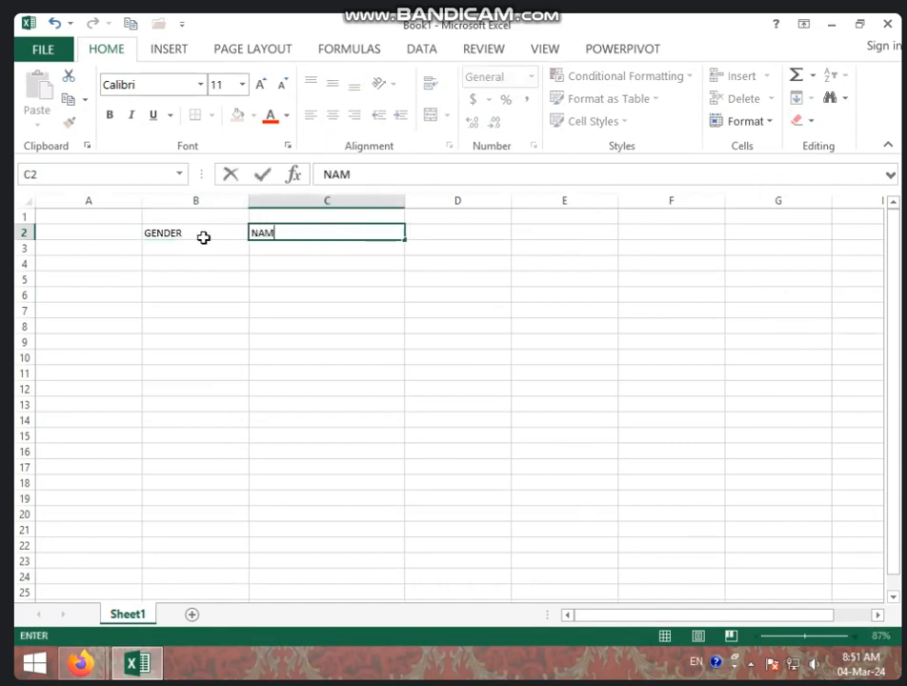
{"action": "type", "text": "E"}
{"action": "key", "text": "Tab"}
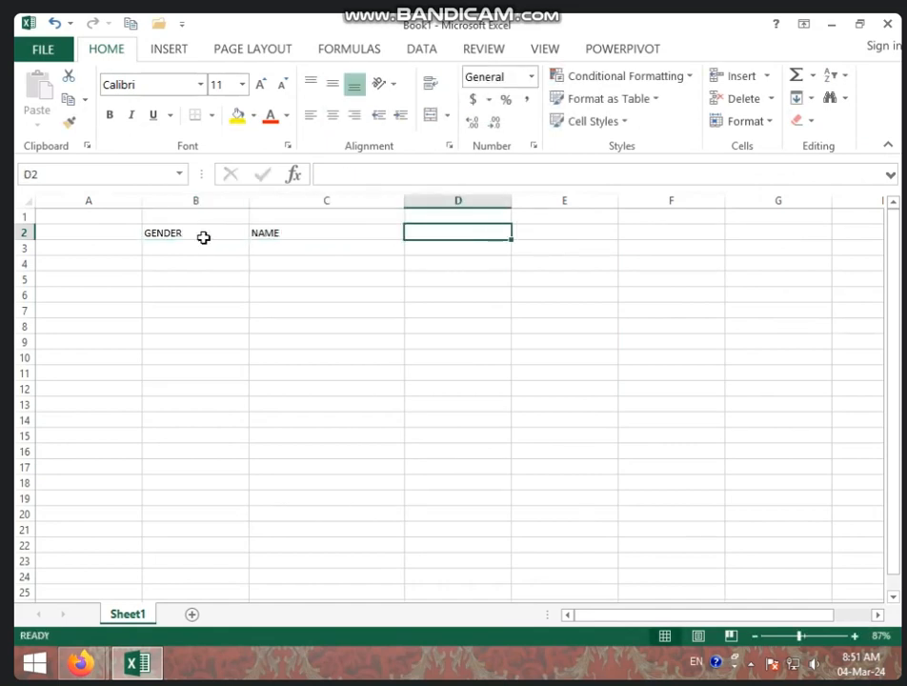
{"action": "type", "text": "AGE"}
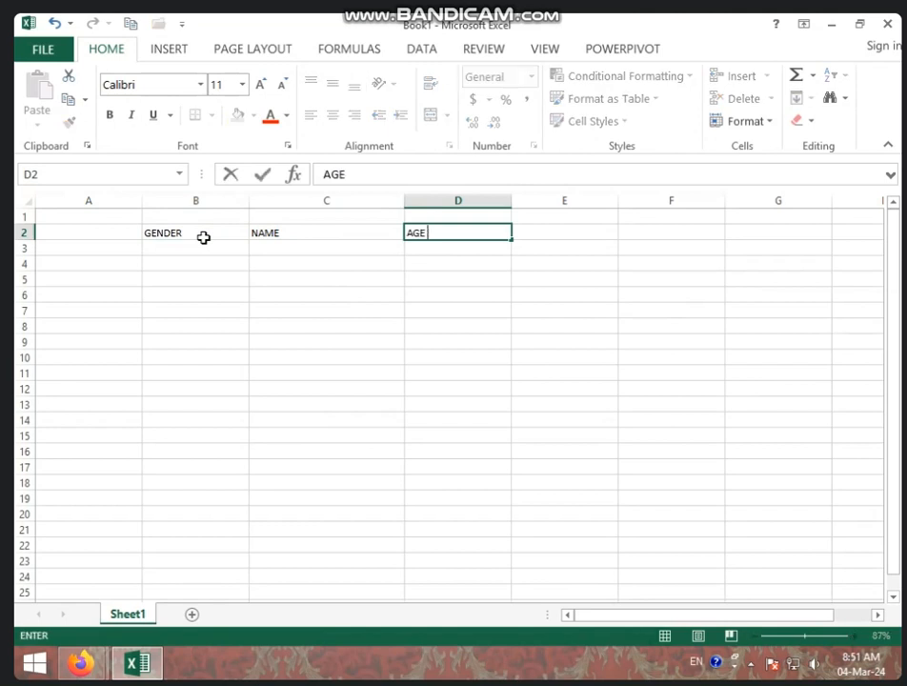
{"action": "key", "text": "Tab"}
{"action": "type", "text": "CITY"}
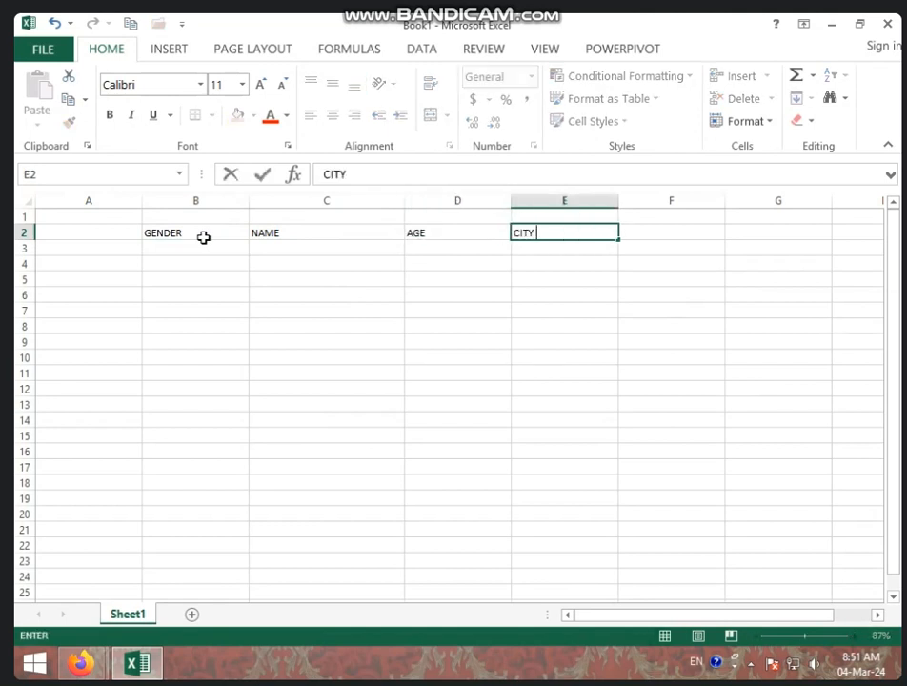
{"action": "key", "text": "Return"}
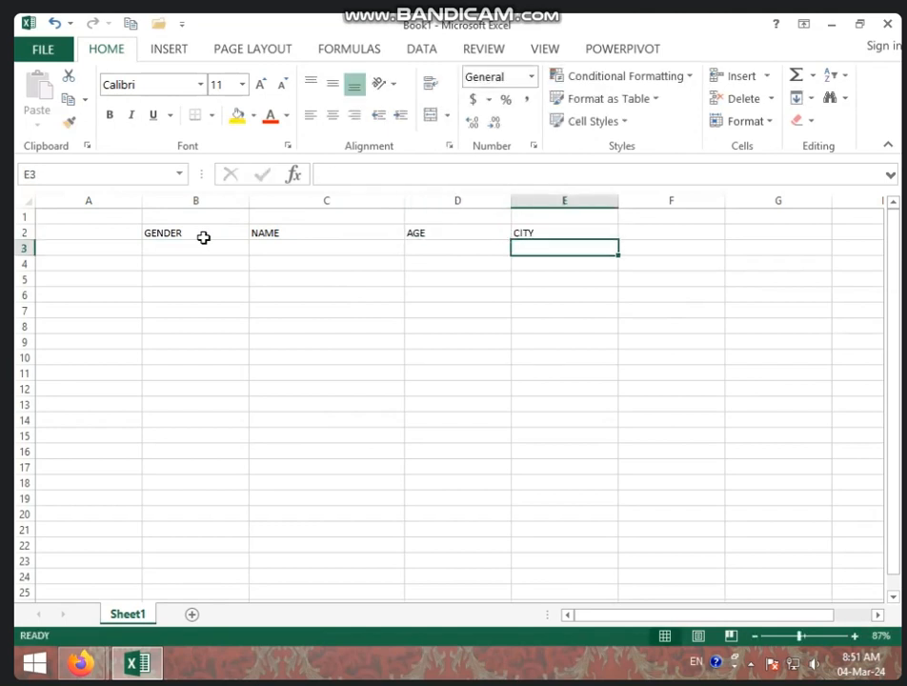
Add the heading MOBILE NO in cell F2, beside the CITY heading.
{"action": "key", "text": "Up"}
{"action": "key", "text": "Right"}
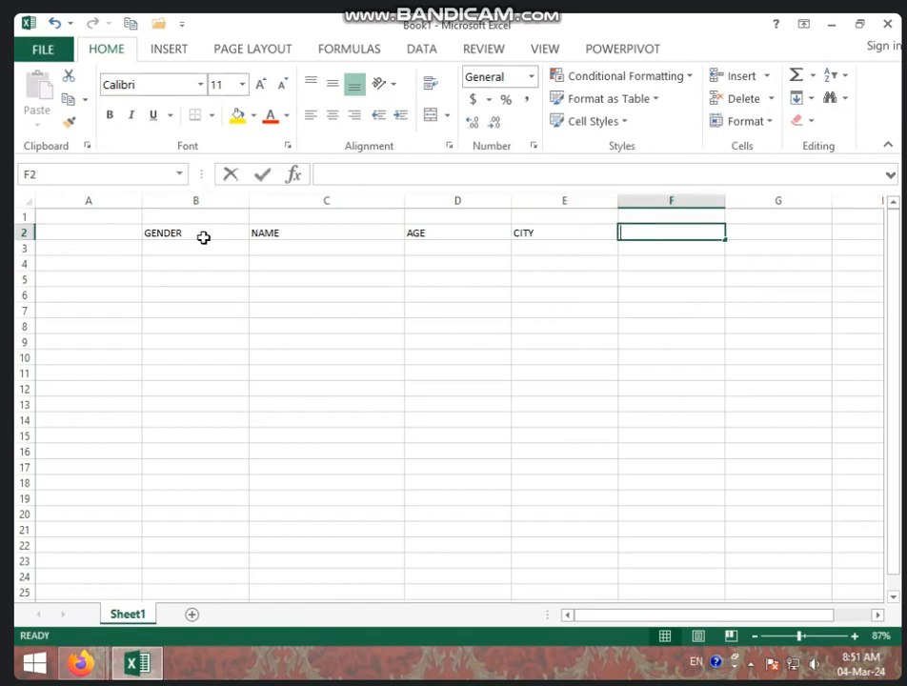
{"action": "type", "text": "MOBILE NO"}
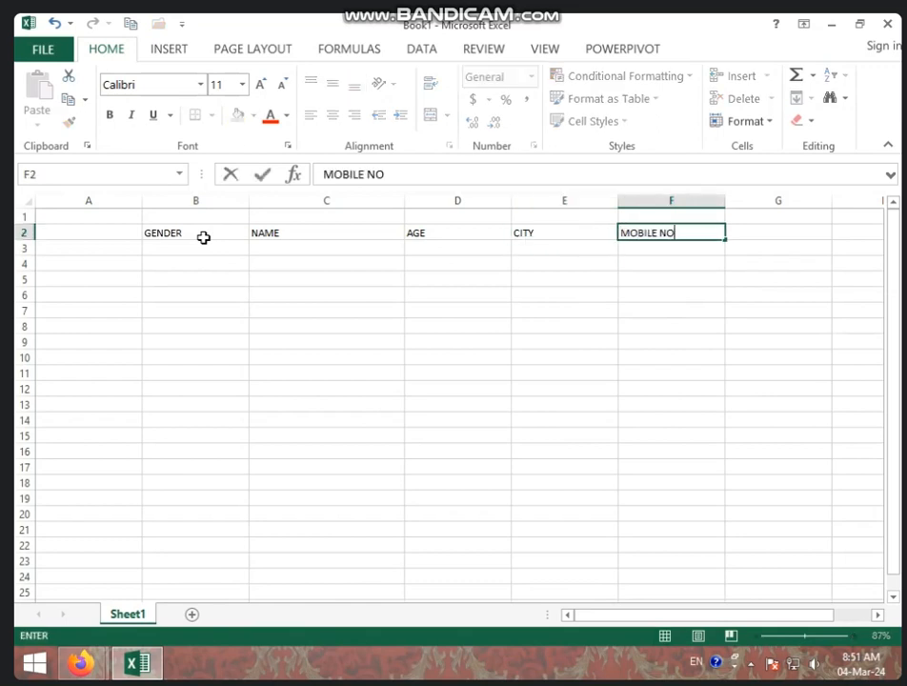
{"action": "key", "text": "Left"}
{"action": "key", "text": "Left"}
{"action": "key", "text": "Down"}
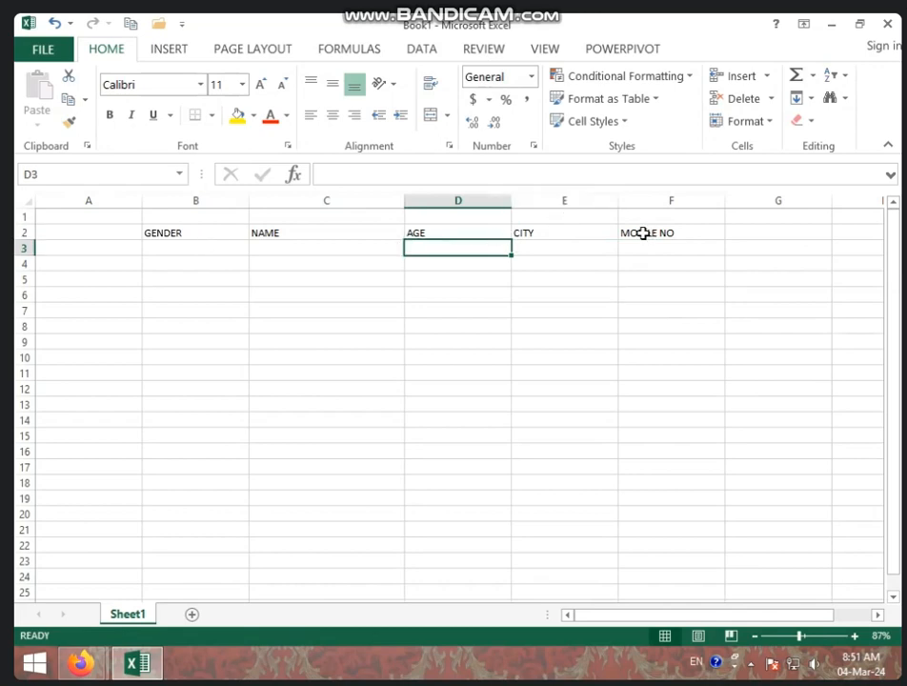
Delete the entire CITY column from the sheet.
{"action": "right_click", "coordinate": [588, 201]}
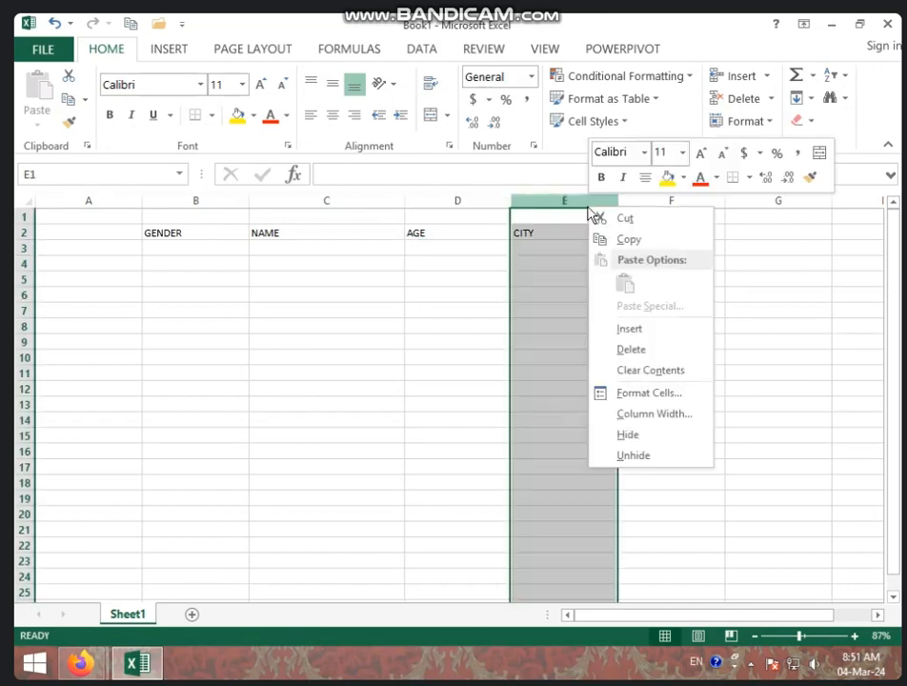
{"action": "left_click", "coordinate": [640, 350]}
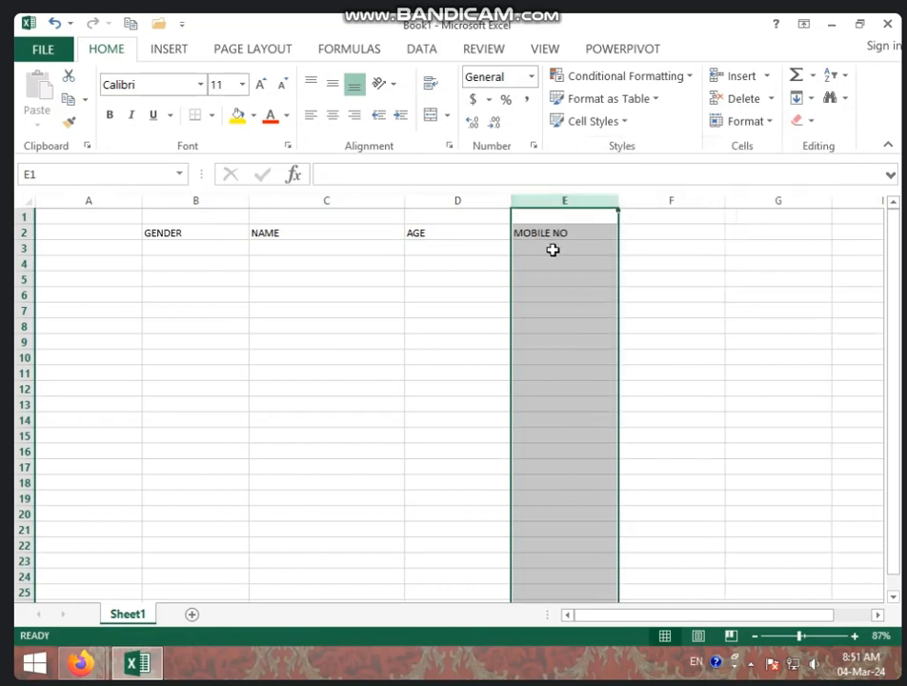
{"action": "left_click", "coordinate": [195, 248]}
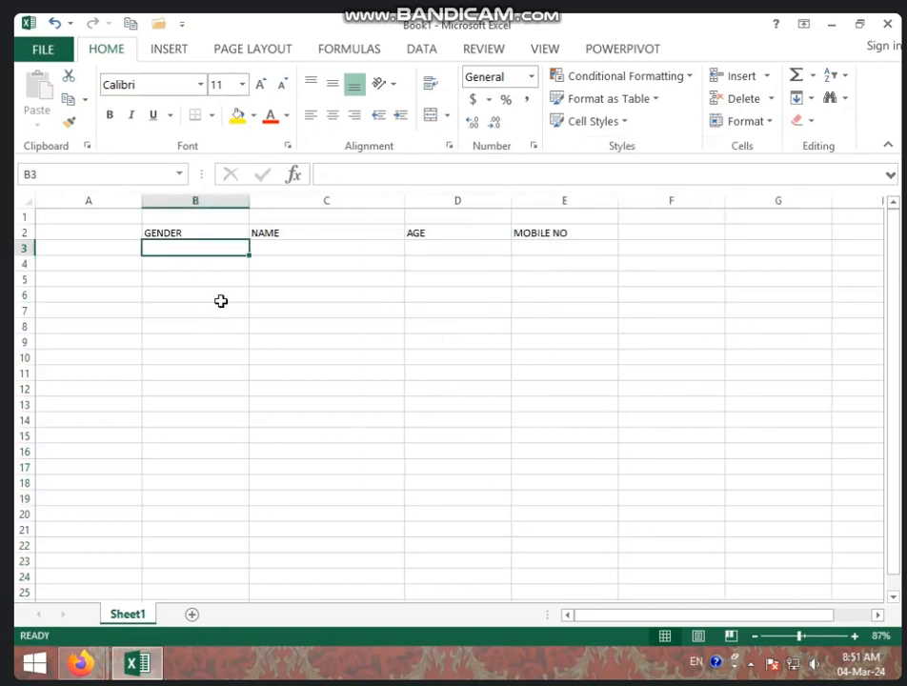
{"action": "left_click", "coordinate": [336, 253]}
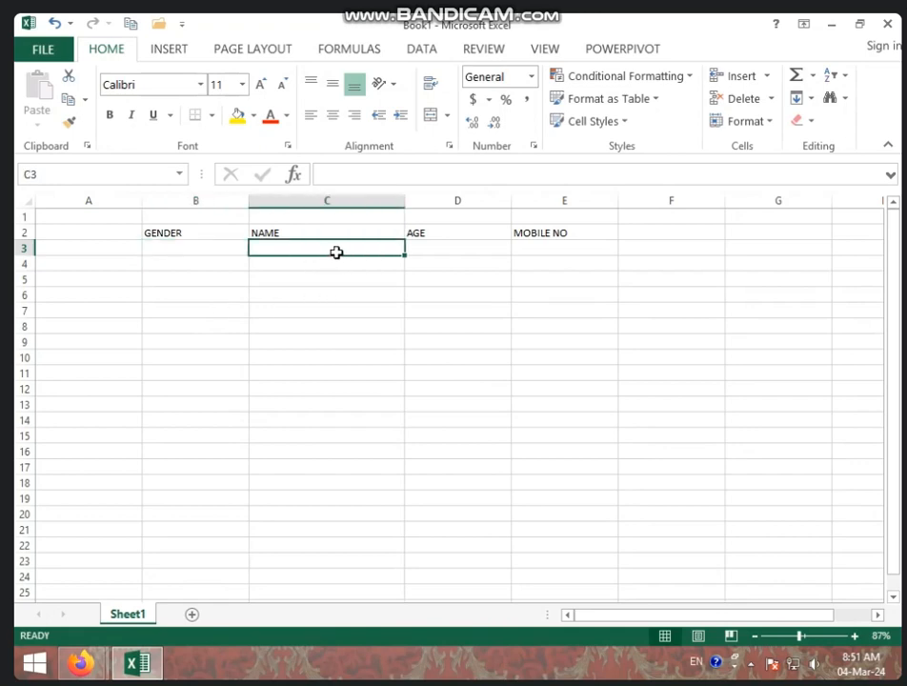
Enter five people's first names under the NAME heading in cells C3 to C7.
{"action": "type", "text": "NIKITA"}
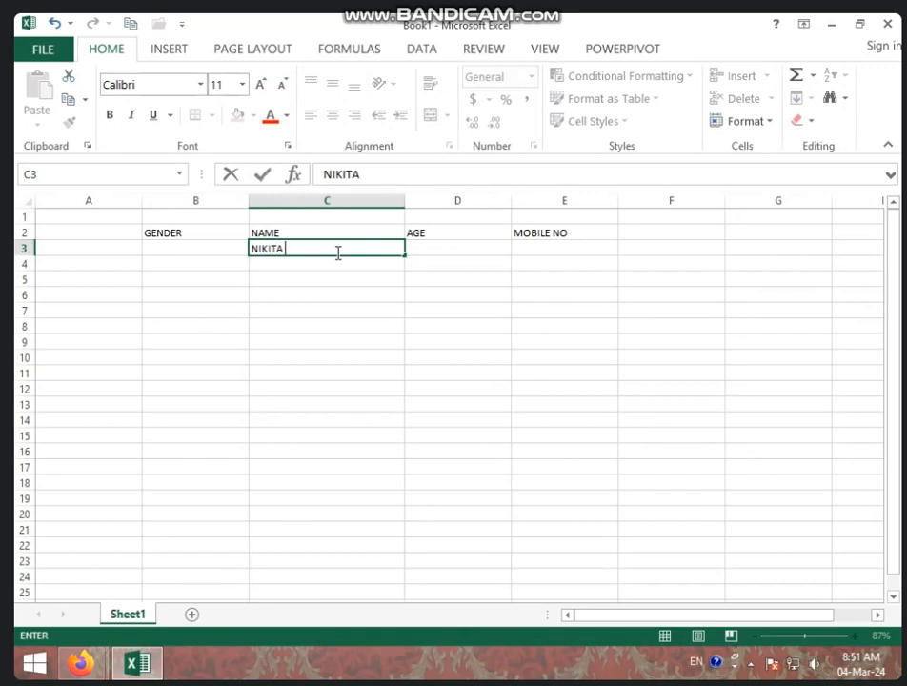
{"action": "key", "text": "Return"}
{"action": "type", "text": "MUSKAN"}
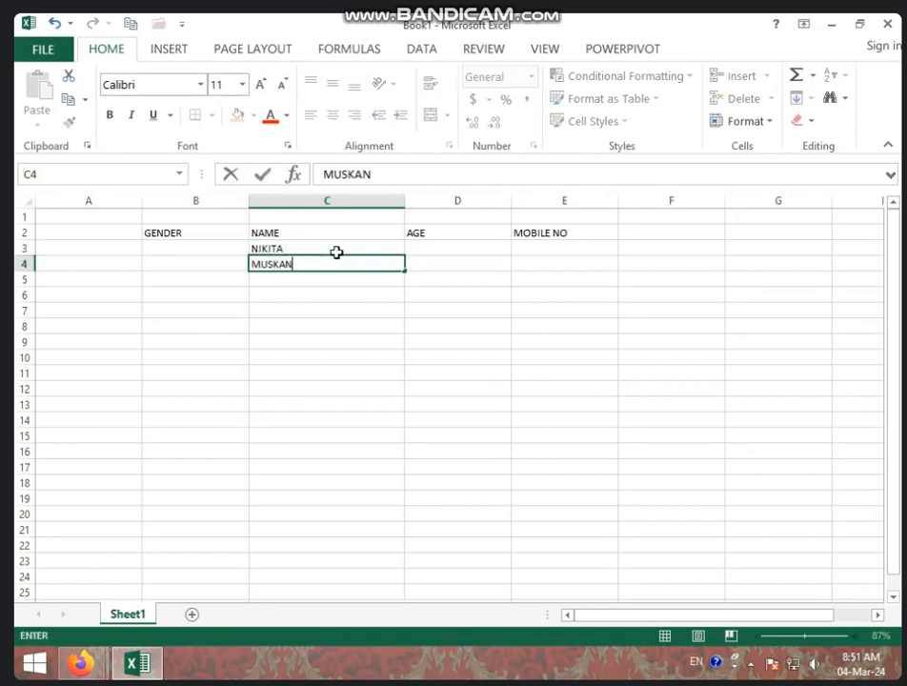
{"action": "key", "text": "Return"}
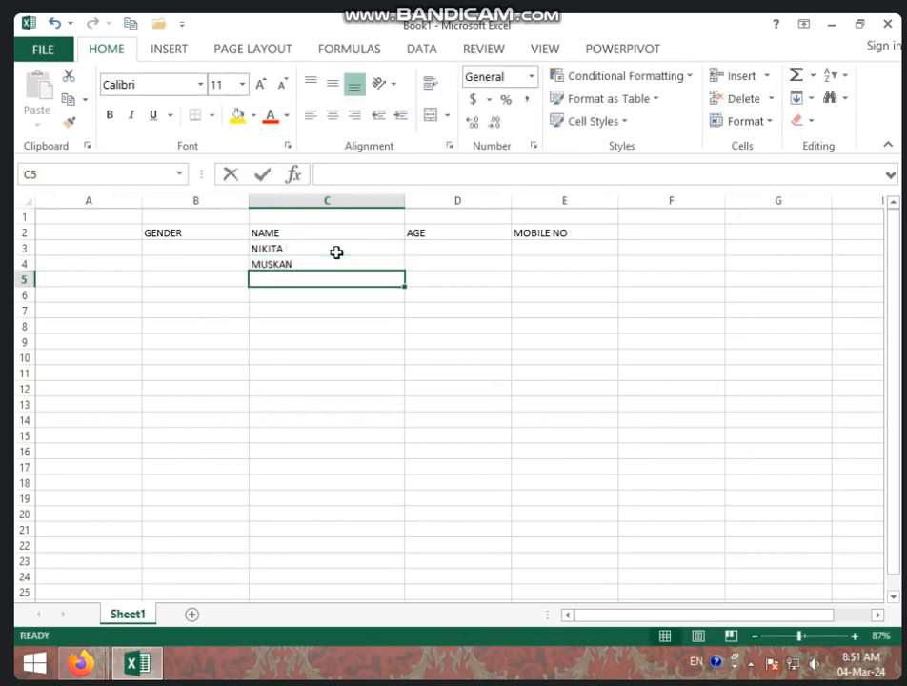
{"action": "type", "text": "SUMIT"}
{"action": "key", "text": "Return"}
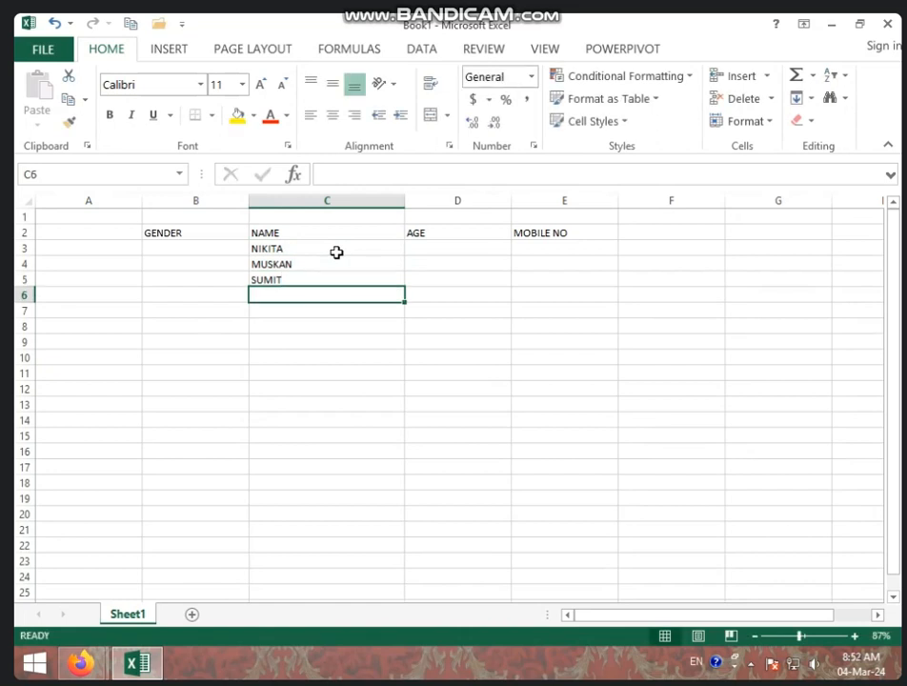
{"action": "type", "text": "ANKIT"}
{"action": "key", "text": "Return"}
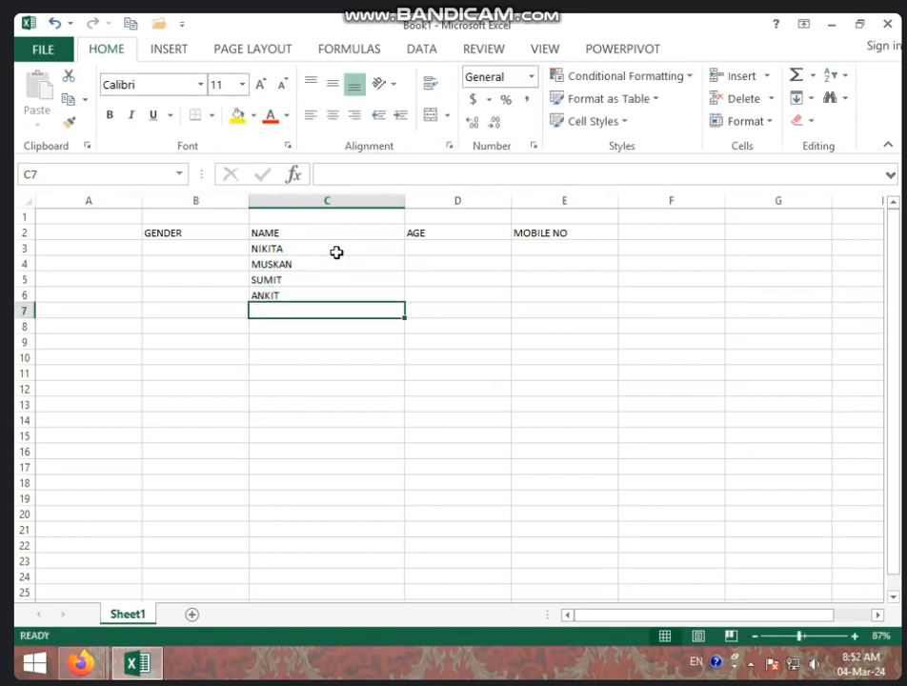
{"action": "type", "text": "SUNITA"}
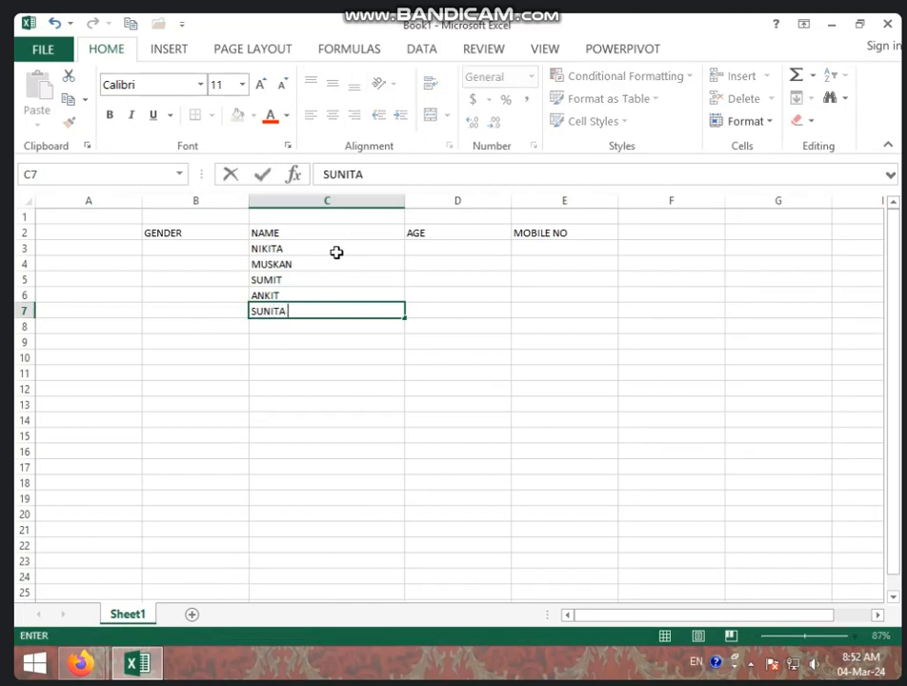
Enter the ages 18, 21, 25, 45 and 35 under the AGE heading in cells D3 to D7.
{"action": "left_click", "coordinate": [439, 252]}
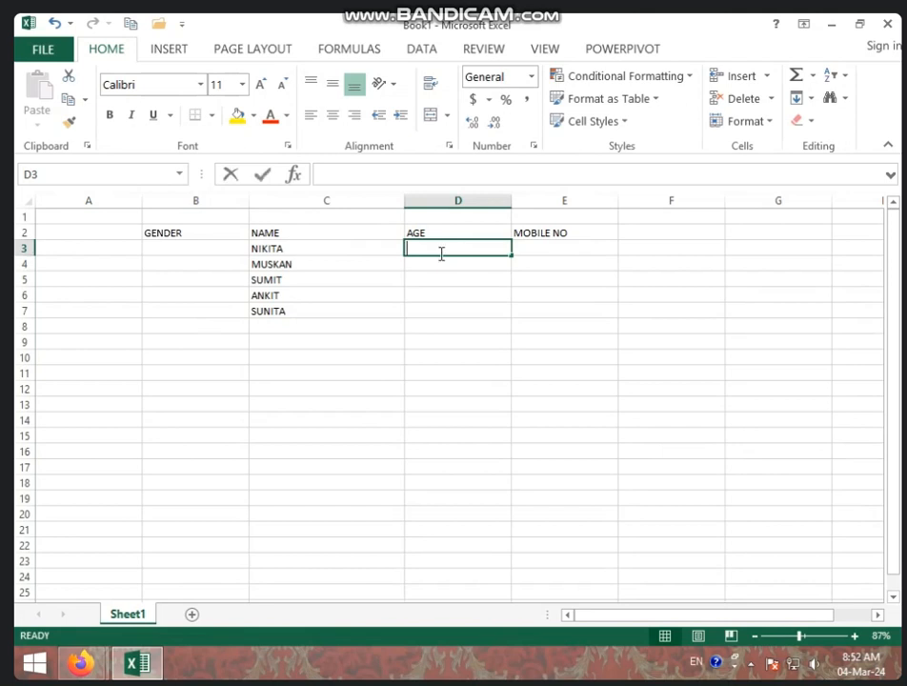
{"action": "type", "text": "18"}
{"action": "key", "text": "Return"}
{"action": "type", "text": "21"}
{"action": "key", "text": "Return"}
{"action": "type", "text": "25"}
{"action": "key", "text": "Return"}
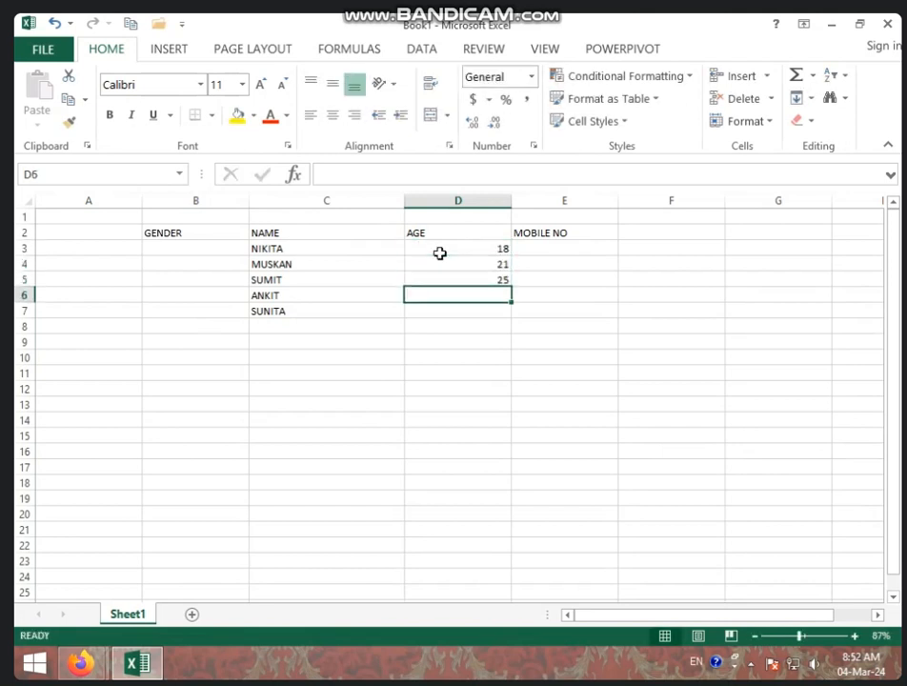
{"action": "type", "text": "45"}
{"action": "key", "text": "Return"}
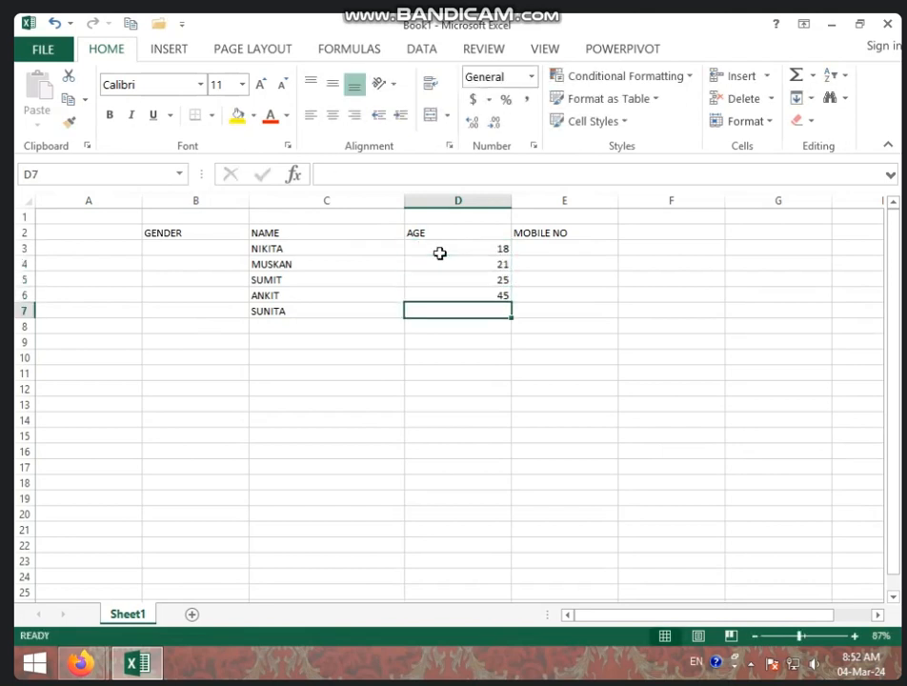
{"action": "type", "text": "35"}
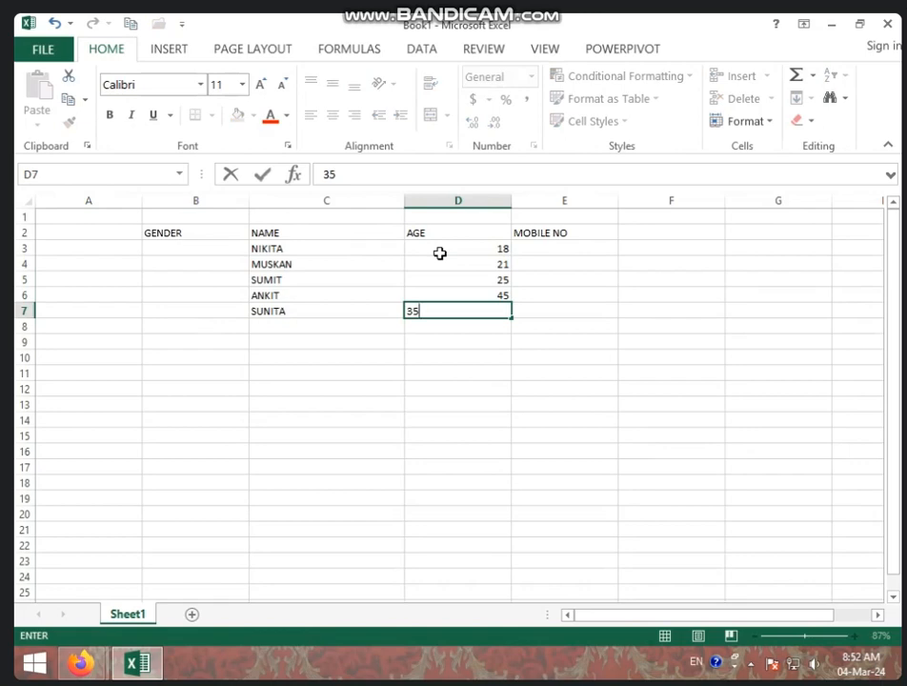
Enter two consecutive ten-digit mobile numbers under the MOBILE NO heading in cells E3 and E4.
{"action": "left_click", "coordinate": [595, 249]}
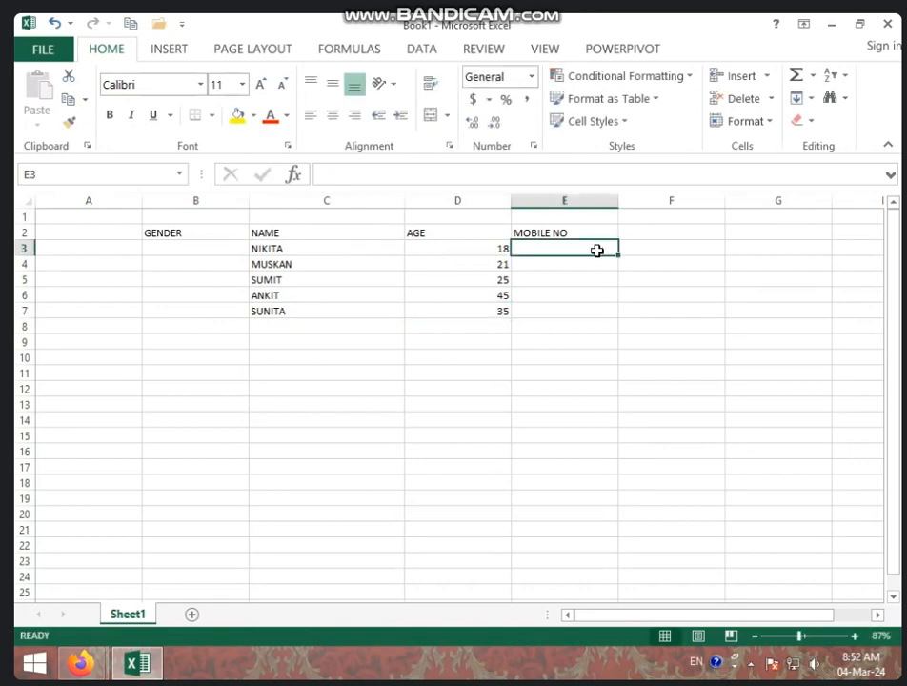
{"action": "type", "text": "9876543210"}
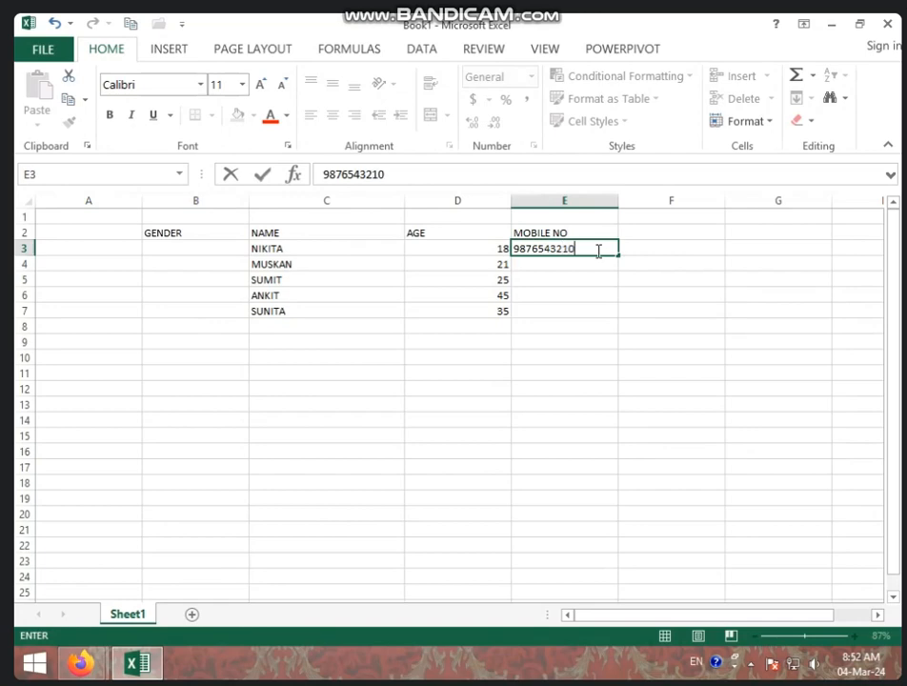
{"action": "key", "text": "Return"}
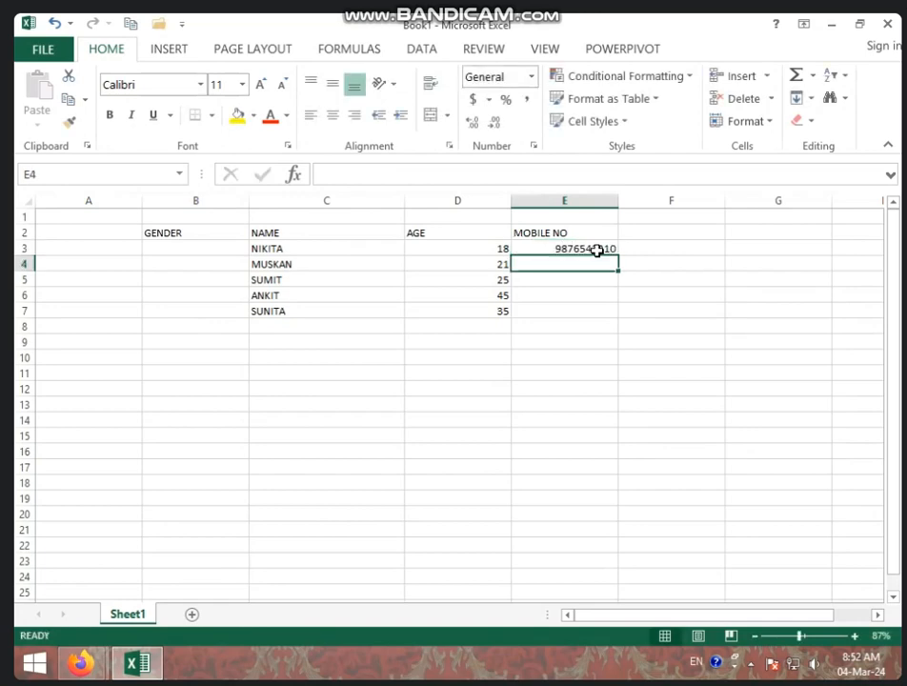
{"action": "type", "text": "987654321"}
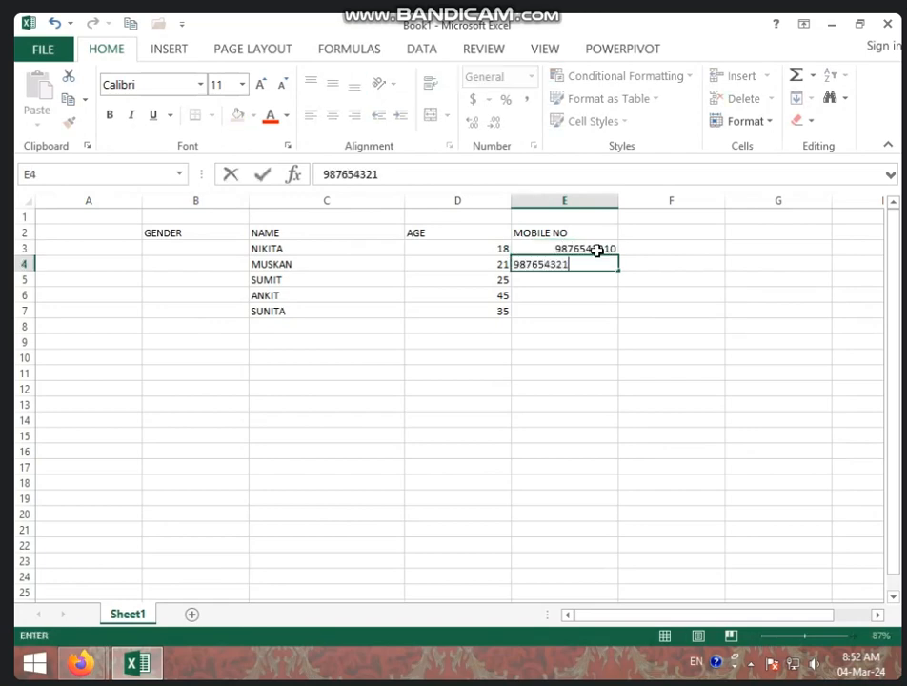
{"action": "type", "text": "1"}
{"action": "left_click", "coordinate": [597, 314]}
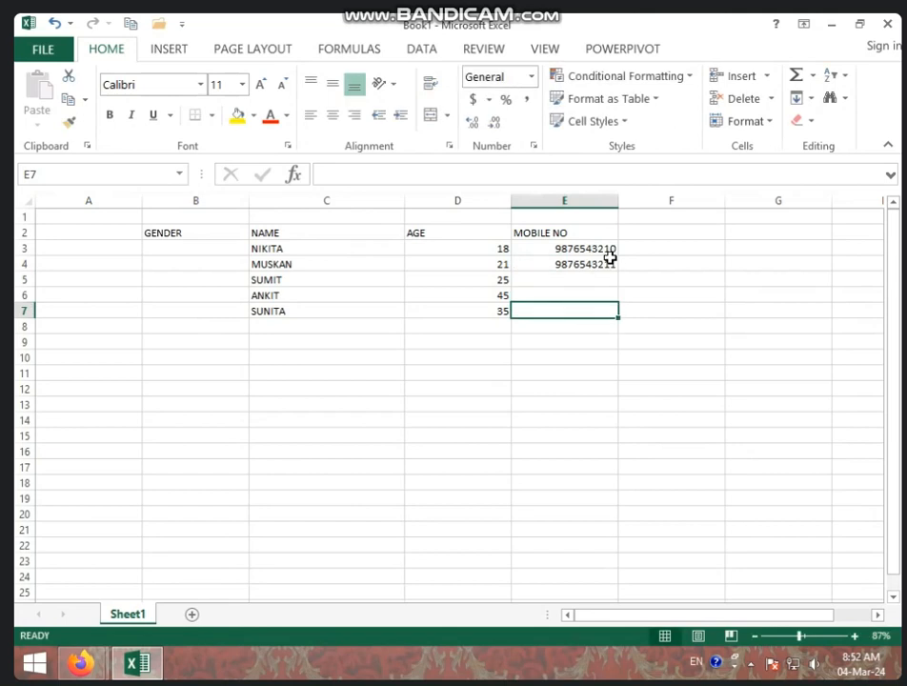
Extend the two mobile numbers as a series down to cell E7.
{"action": "left_click_drag", "start_coordinate": [583, 250], "coordinate": [607, 268]}
{"action": "left_click", "coordinate": [620, 270]}
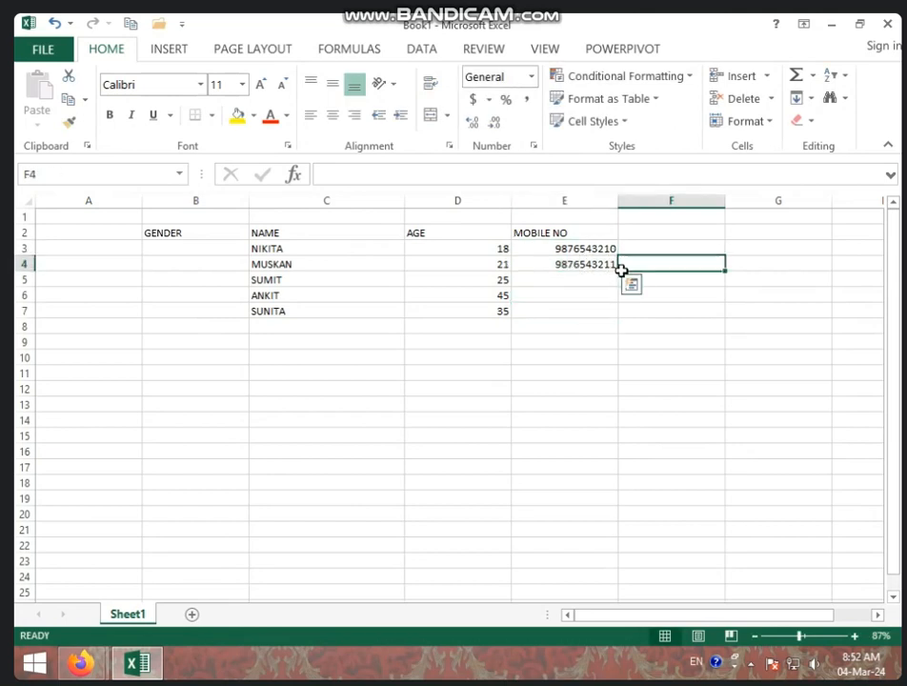
{"action": "left_click", "coordinate": [611, 253]}
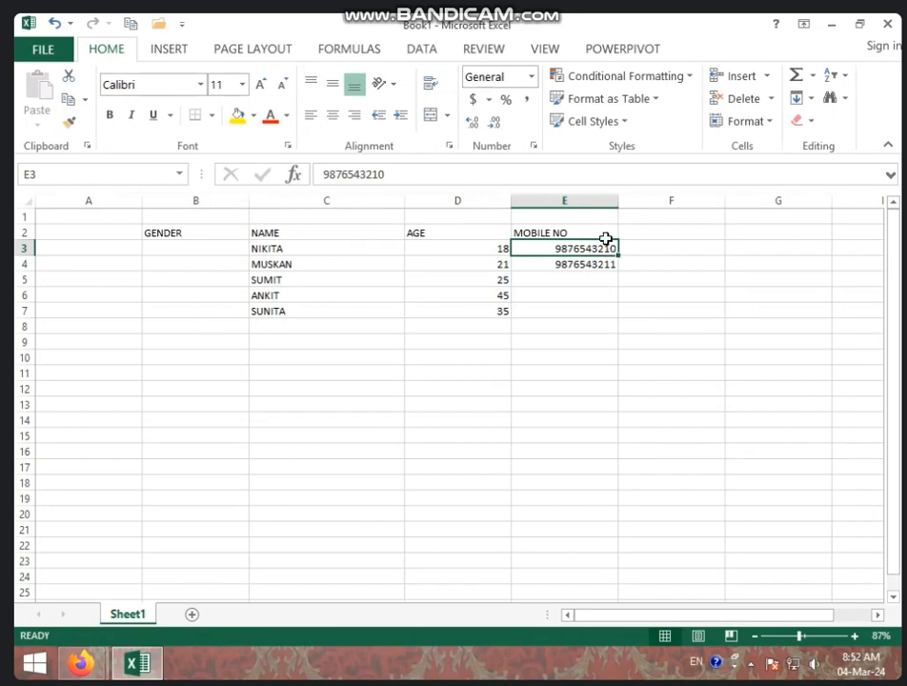
{"action": "left_click_drag", "start_coordinate": [614, 255], "coordinate": [611, 314]}
{"action": "left_click", "coordinate": [493, 369]}
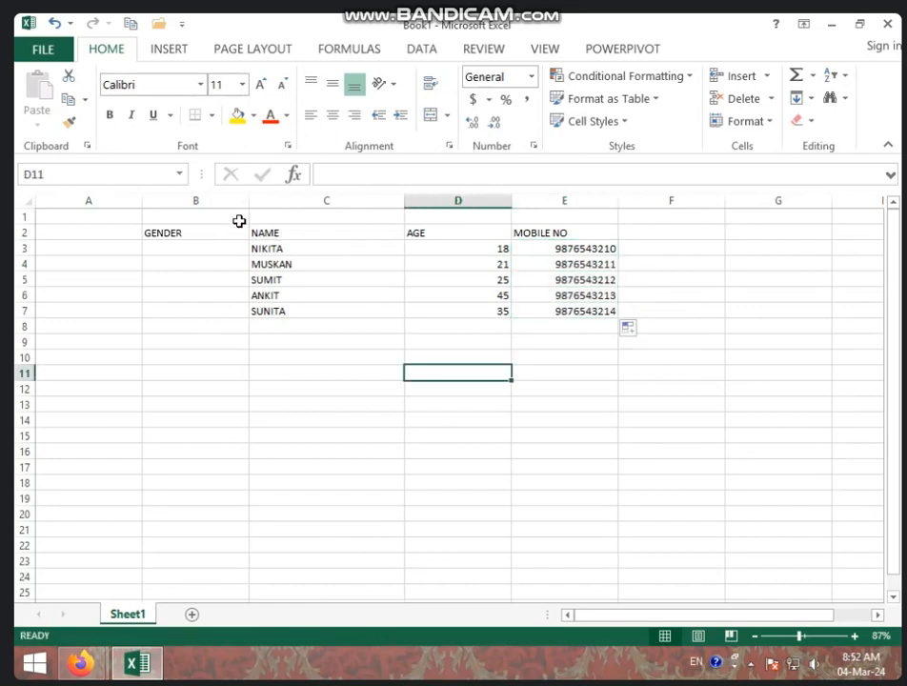
{"action": "left_click", "coordinate": [452, 247]}
{"action": "left_click", "coordinate": [234, 246]}
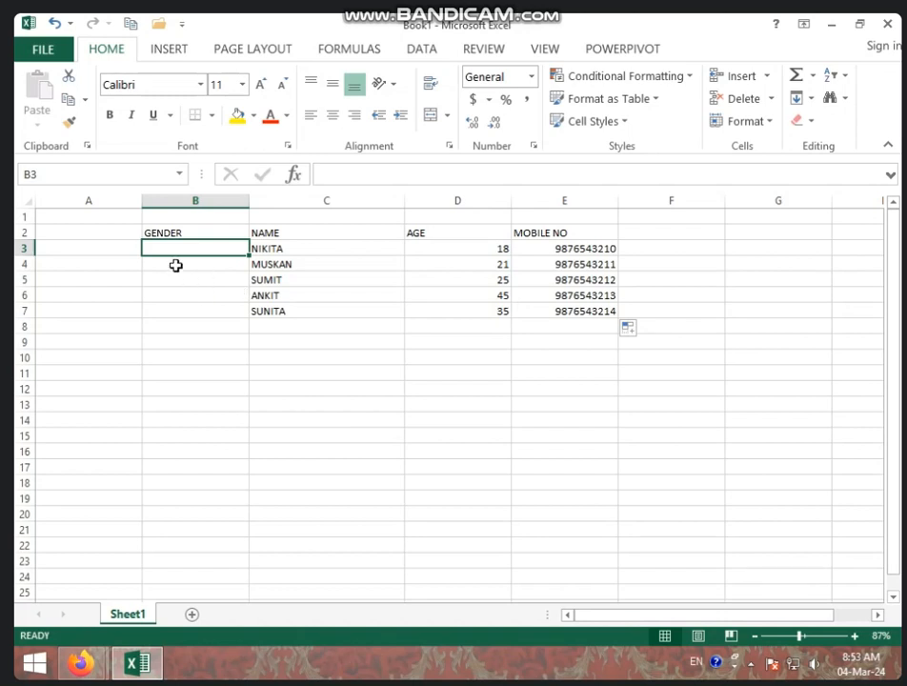
{"action": "left_click_drag", "start_coordinate": [190, 248], "coordinate": [194, 311]}
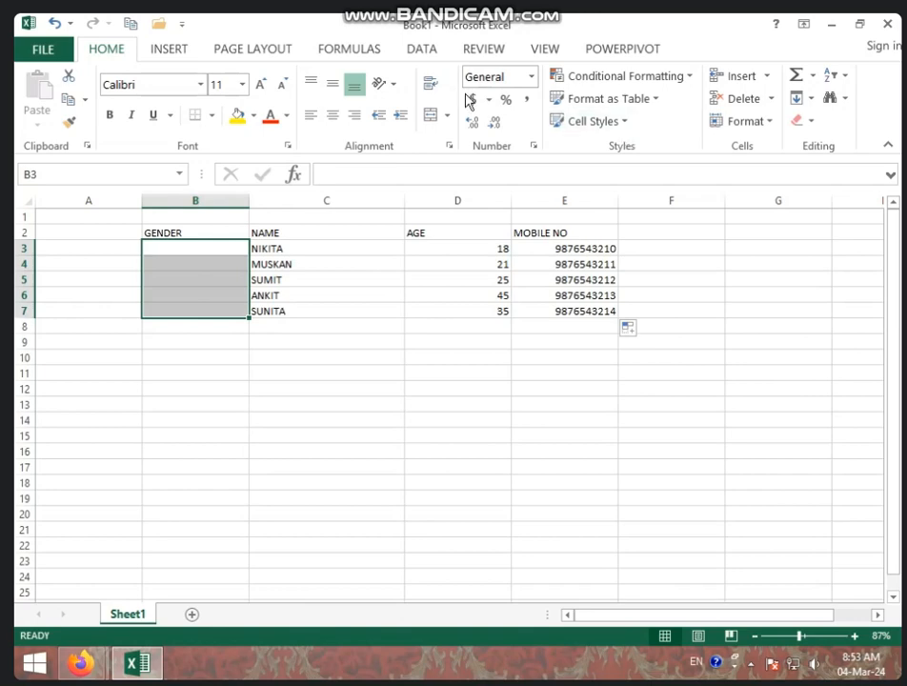
{"action": "left_click", "coordinate": [420, 48]}
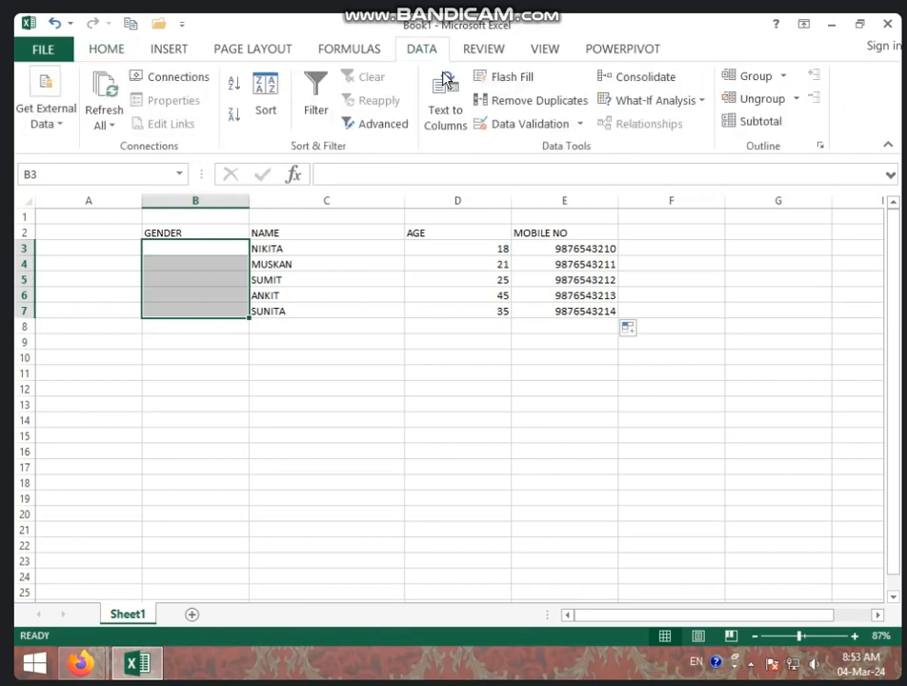
{"action": "left_click", "coordinate": [532, 127]}
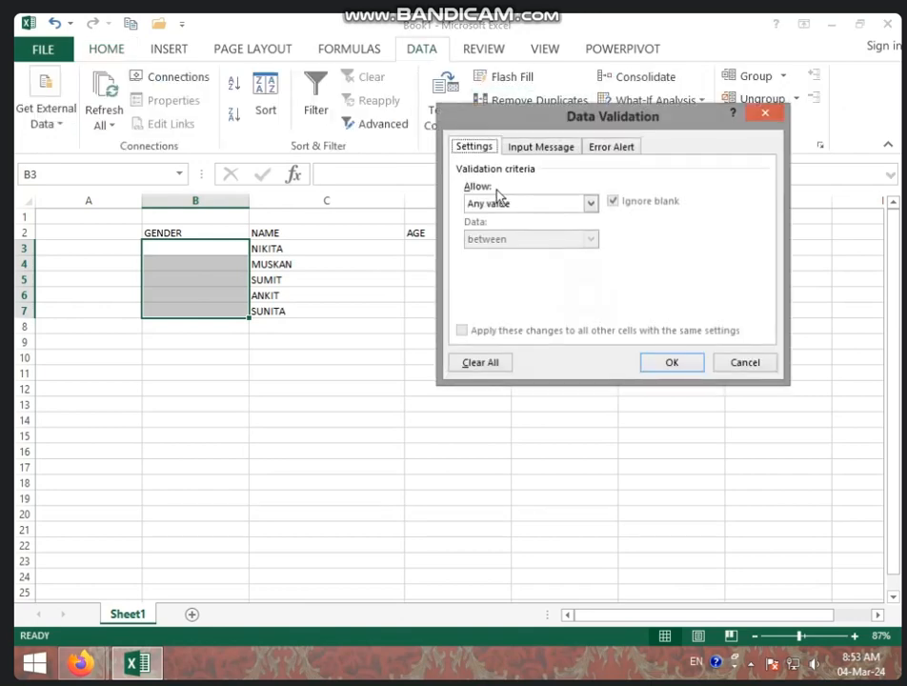
{"action": "left_click", "coordinate": [590, 204]}
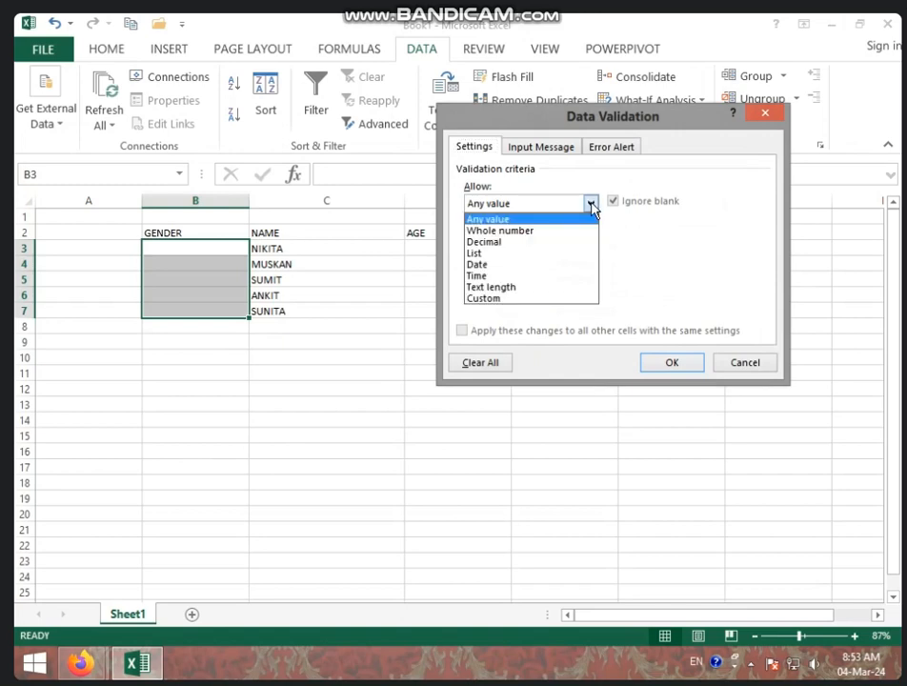
{"action": "left_click", "coordinate": [524, 254]}
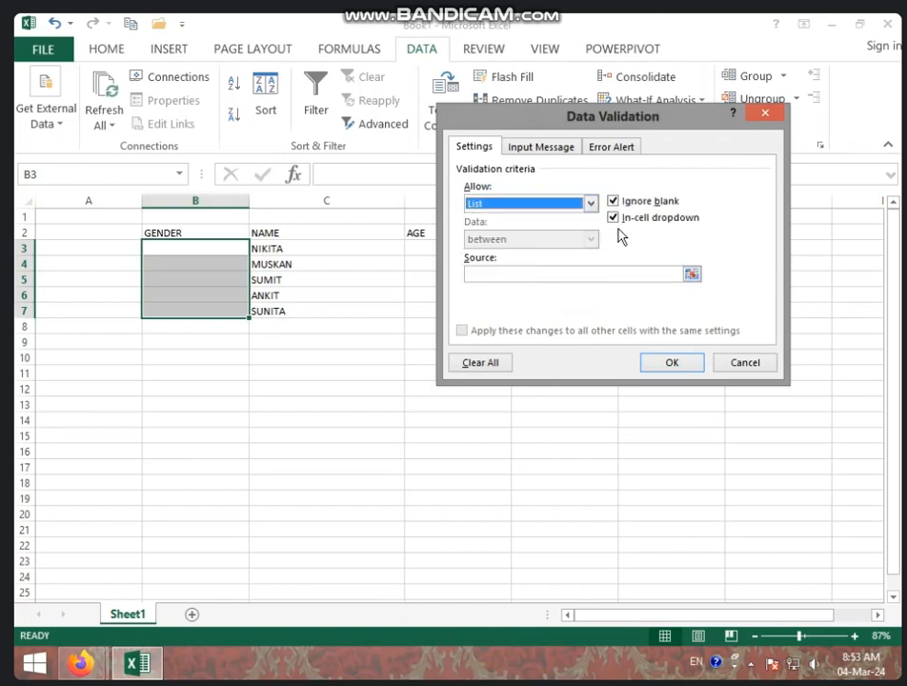
{"action": "left_click", "coordinate": [772, 113]}
Enter the gender options MALE, FEMALE and TRANSGENDER in cells C15 to C17.
{"action": "left_click", "coordinate": [275, 437]}
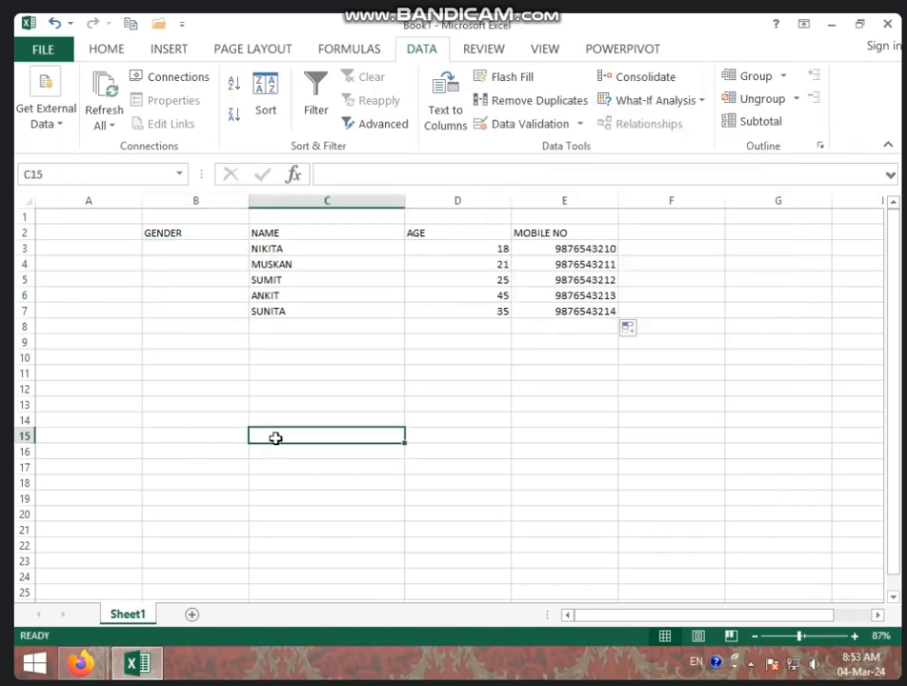
{"action": "type", "text": "MALE"}
{"action": "key", "text": "Return"}
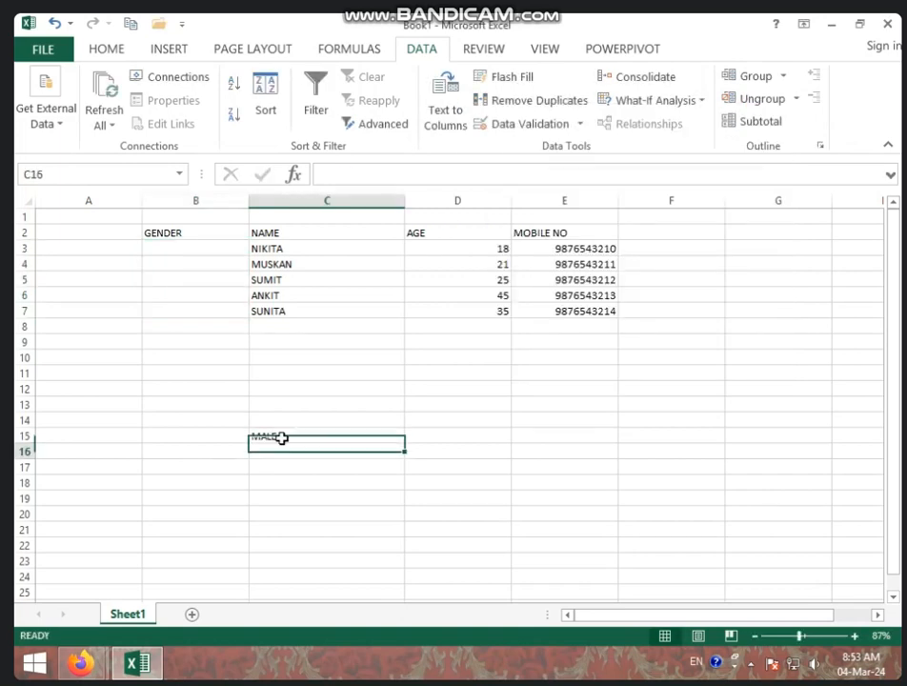
{"action": "type", "text": "FEMALE"}
{"action": "key", "text": "Return"}
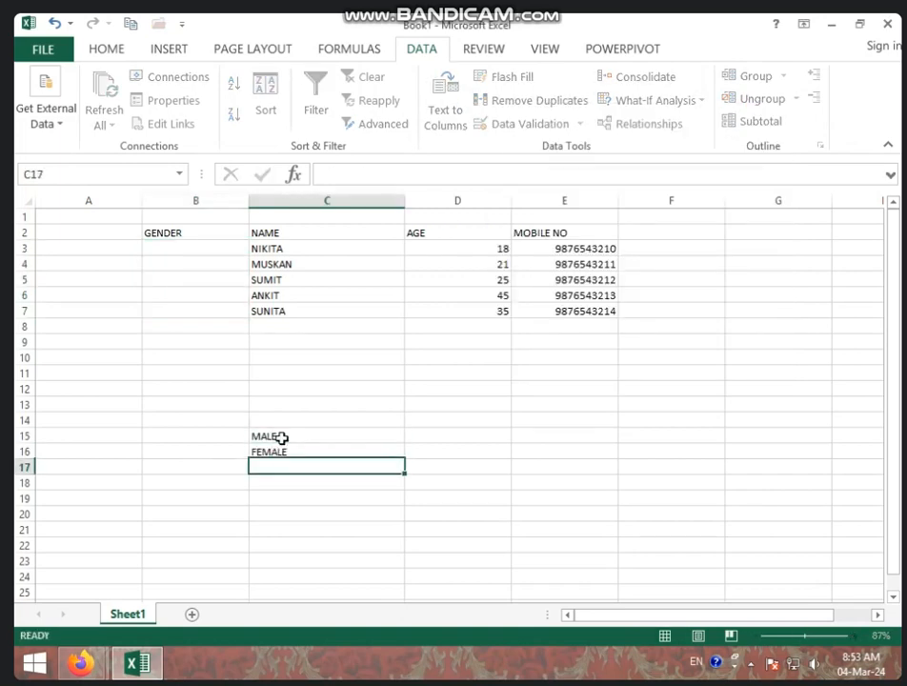
{"action": "type", "text": "TRANSGENDERE"}
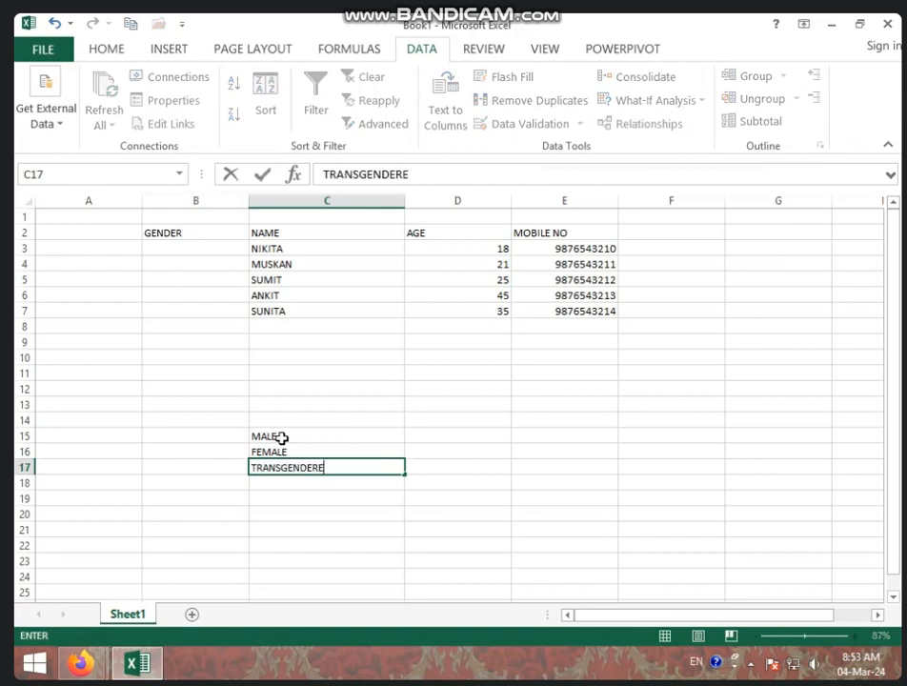
{"action": "key", "text": "BackSpace"}
{"action": "left_click", "coordinate": [429, 453]}
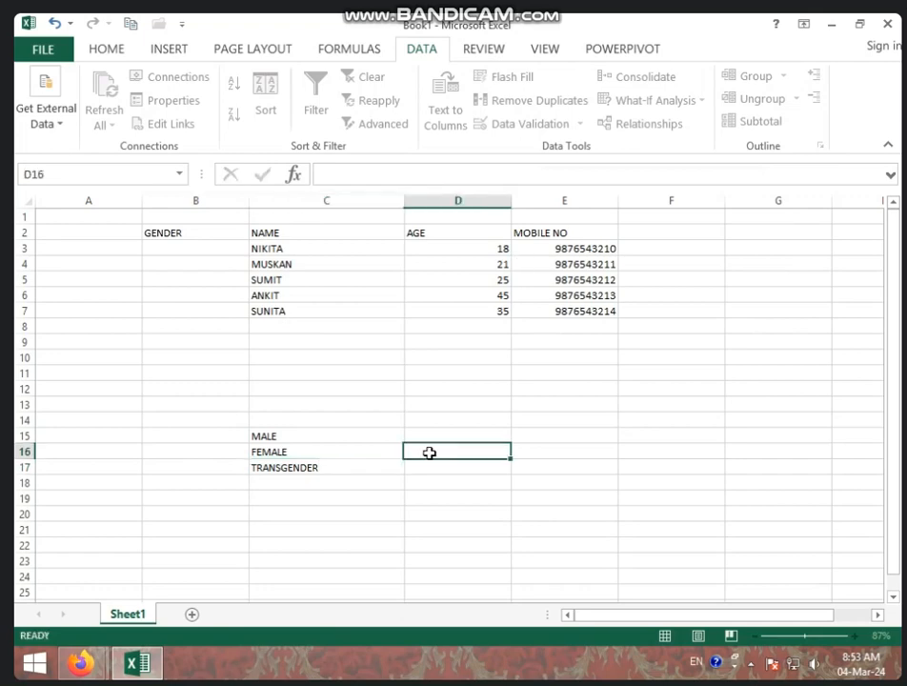
Apply List data validation to the GENDER cells B3:B7, using $C$15:$C$17 as the source.
{"action": "left_click_drag", "start_coordinate": [191, 250], "coordinate": [191, 307]}
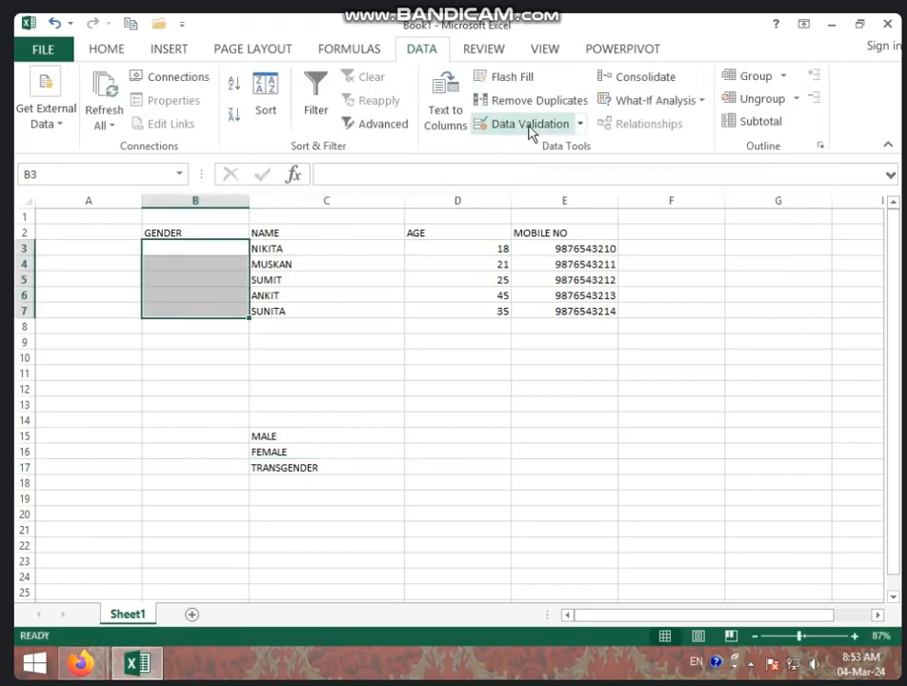
{"action": "left_click", "coordinate": [530, 133]}
{"action": "left_click", "coordinate": [591, 203]}
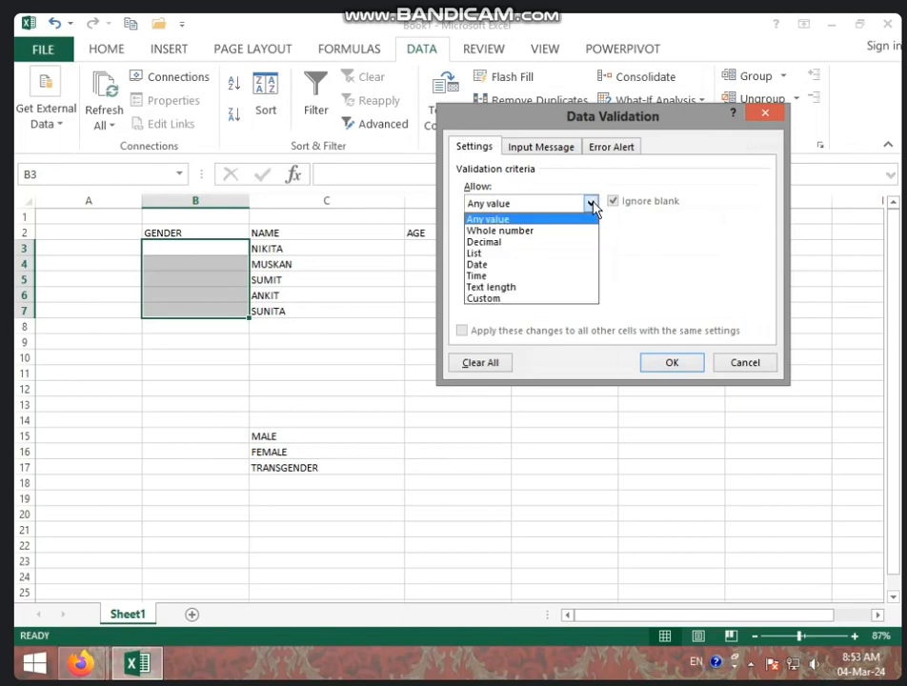
{"action": "left_click", "coordinate": [546, 254]}
{"action": "left_click", "coordinate": [529, 274]}
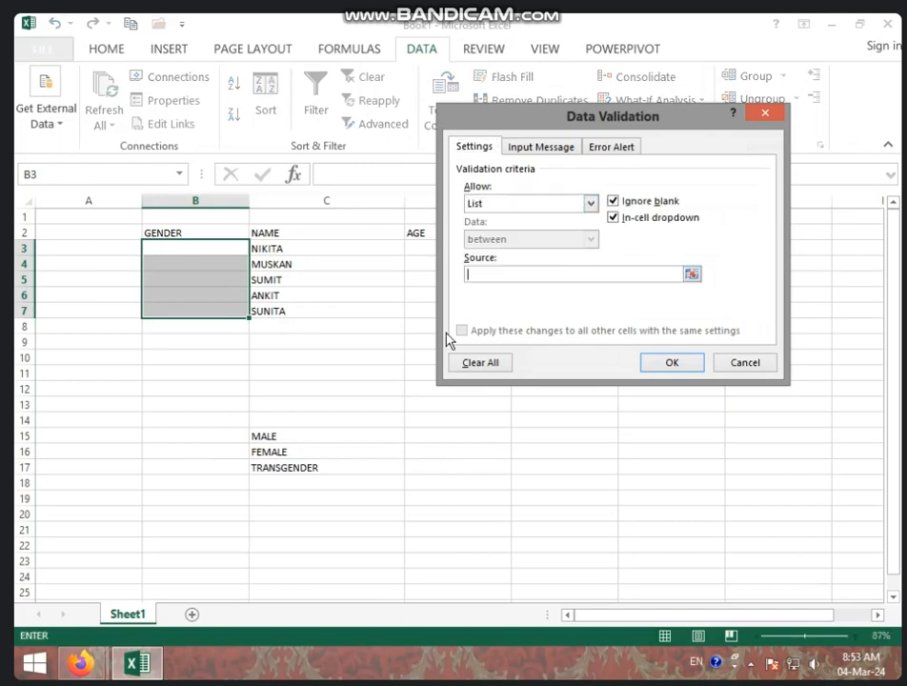
{"action": "left_click_drag", "start_coordinate": [321, 434], "coordinate": [324, 460]}
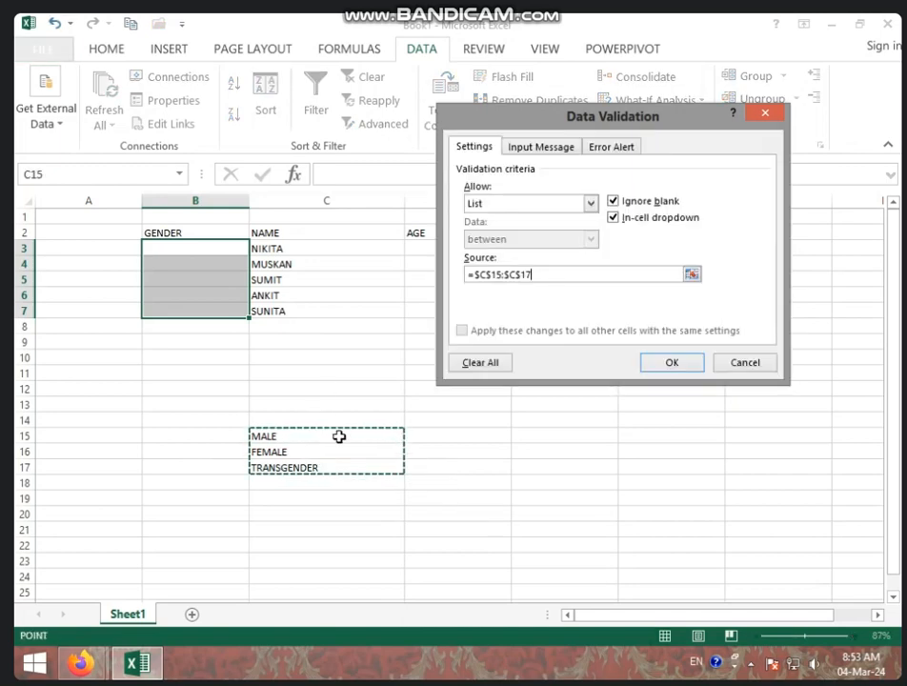
{"action": "left_click", "coordinate": [667, 363]}
{"action": "left_click", "coordinate": [566, 402]}
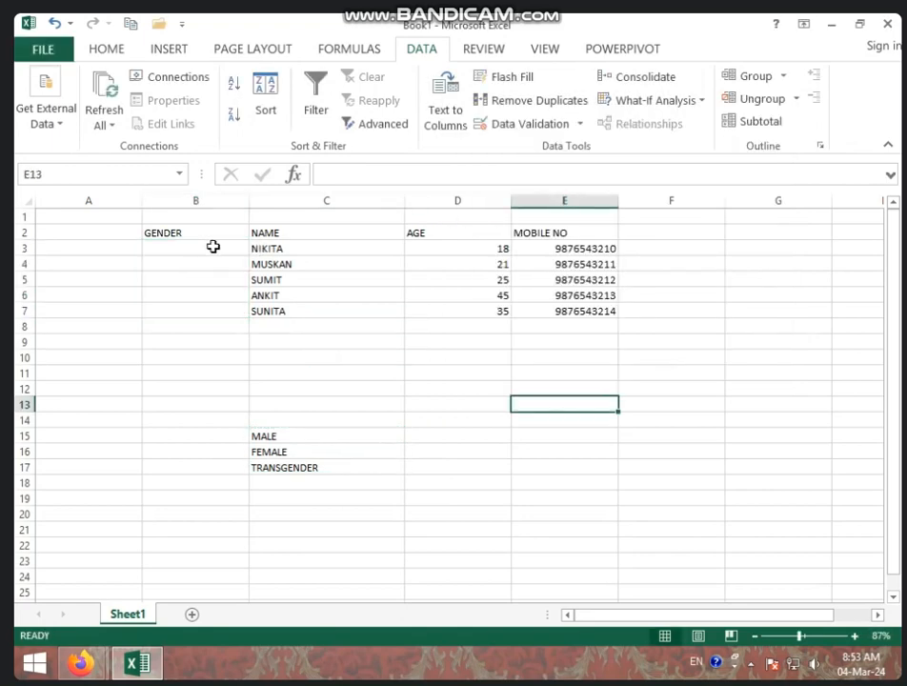
Try to enter the unlisted value F in GENDER cell B3, then dismiss the validation alert and its help.
{"action": "left_click", "coordinate": [213, 247]}
{"action": "left_click", "coordinate": [256, 248]}
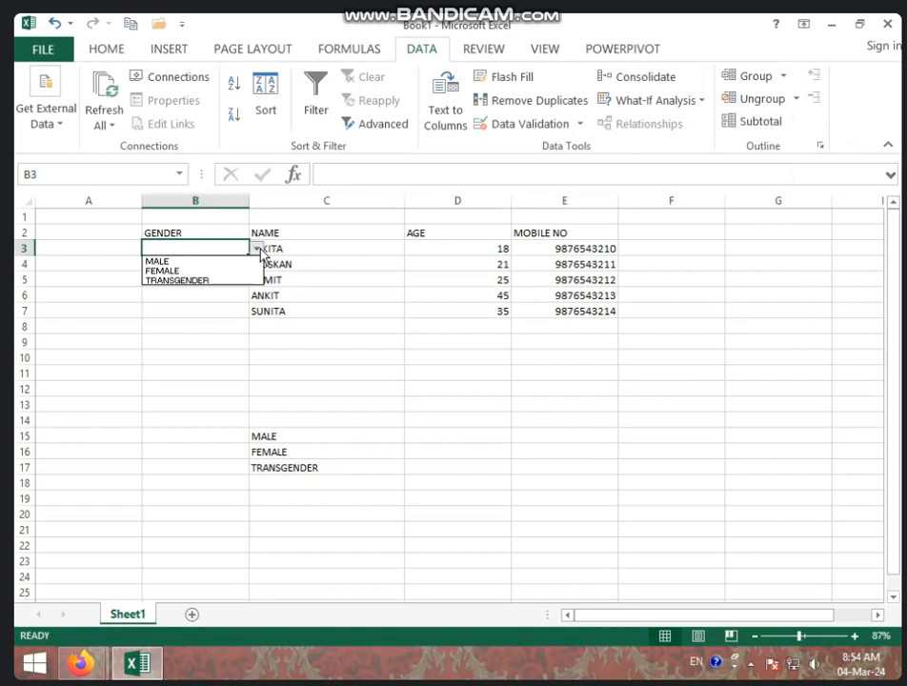
{"action": "key", "text": "Escape"}
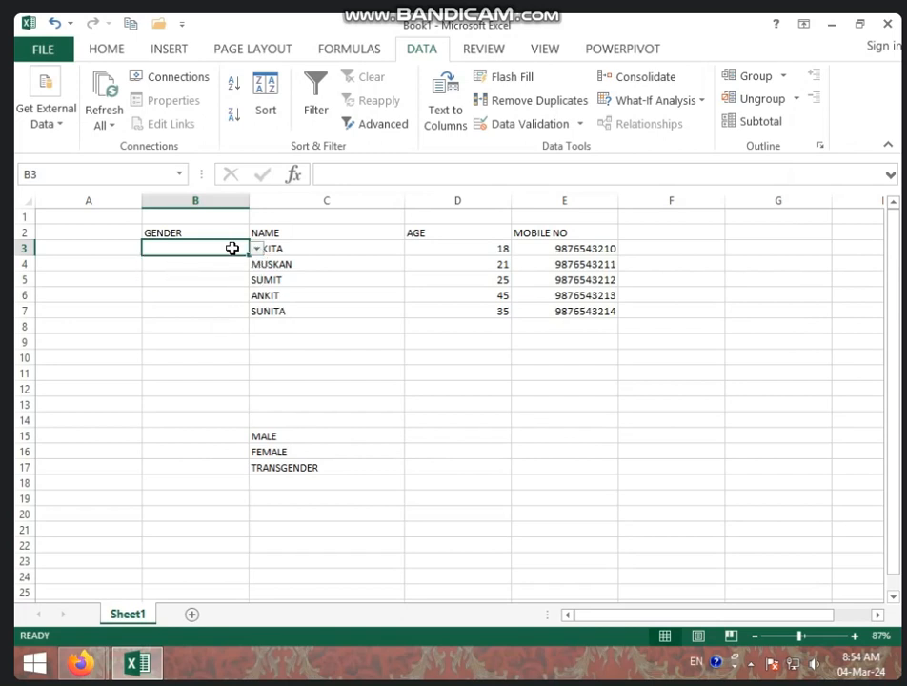
{"action": "type", "text": "F"}
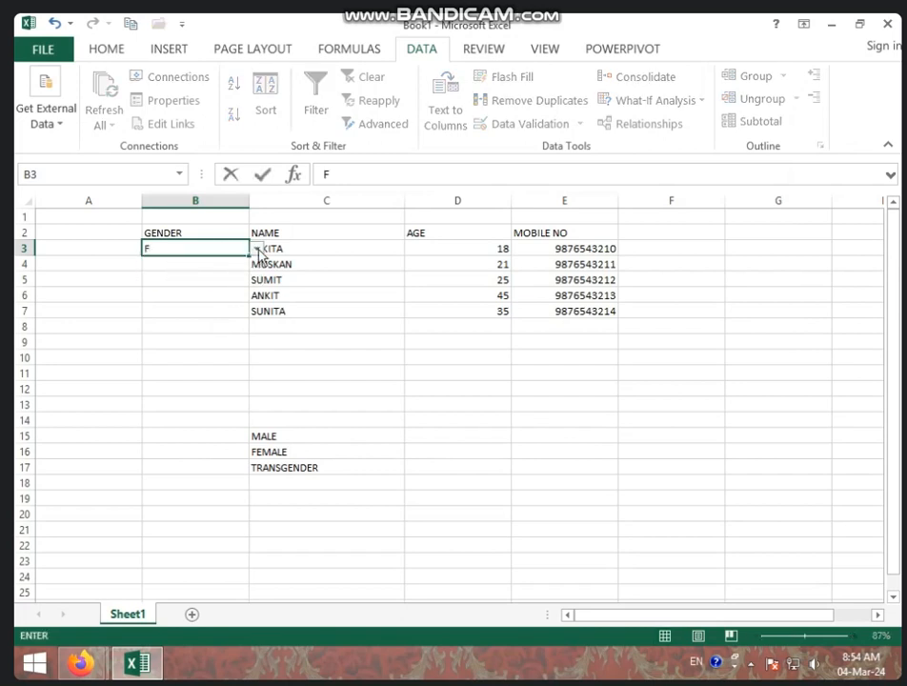
{"action": "key", "text": "Return"}
{"action": "left_click", "coordinate": [533, 386]}
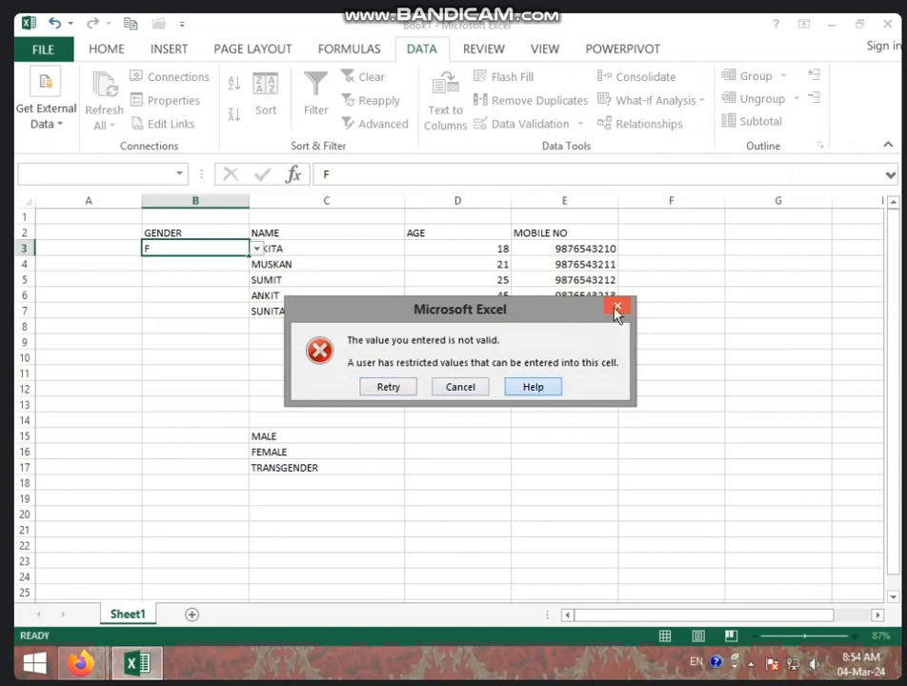
{"action": "left_click", "coordinate": [616, 307]}
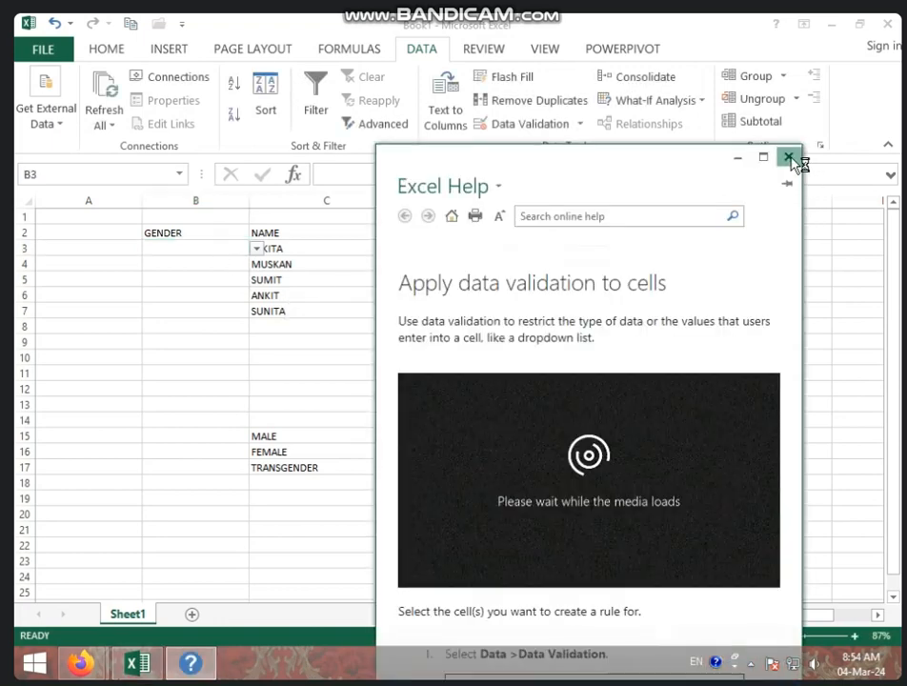
{"action": "left_click", "coordinate": [789, 157]}
Set the GENDER cells B3 and B4 to FEMALE.
{"action": "left_click", "coordinate": [256, 248]}
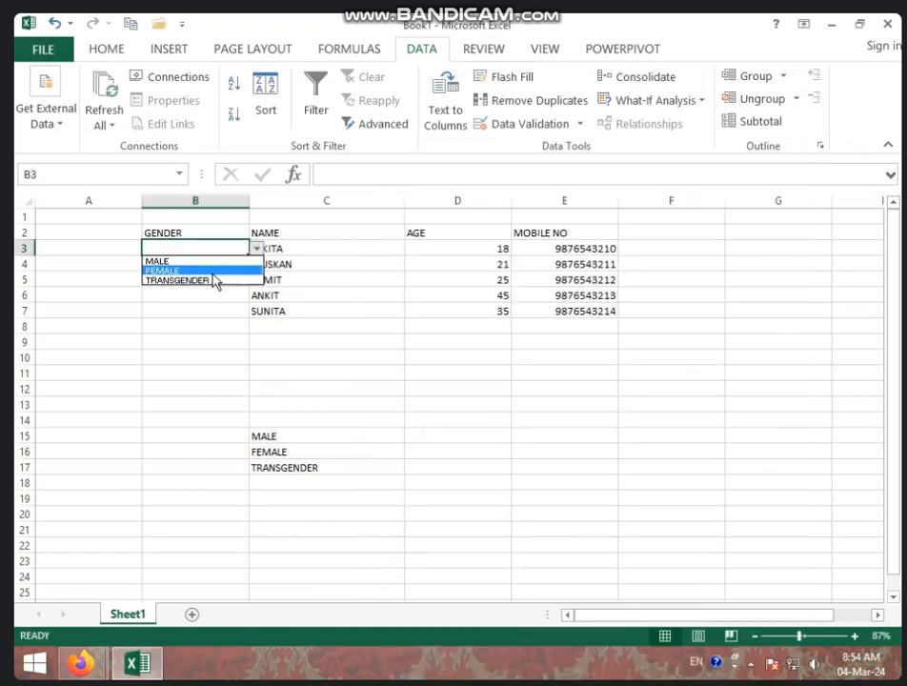
{"action": "left_click", "coordinate": [213, 271]}
{"action": "left_click", "coordinate": [237, 265]}
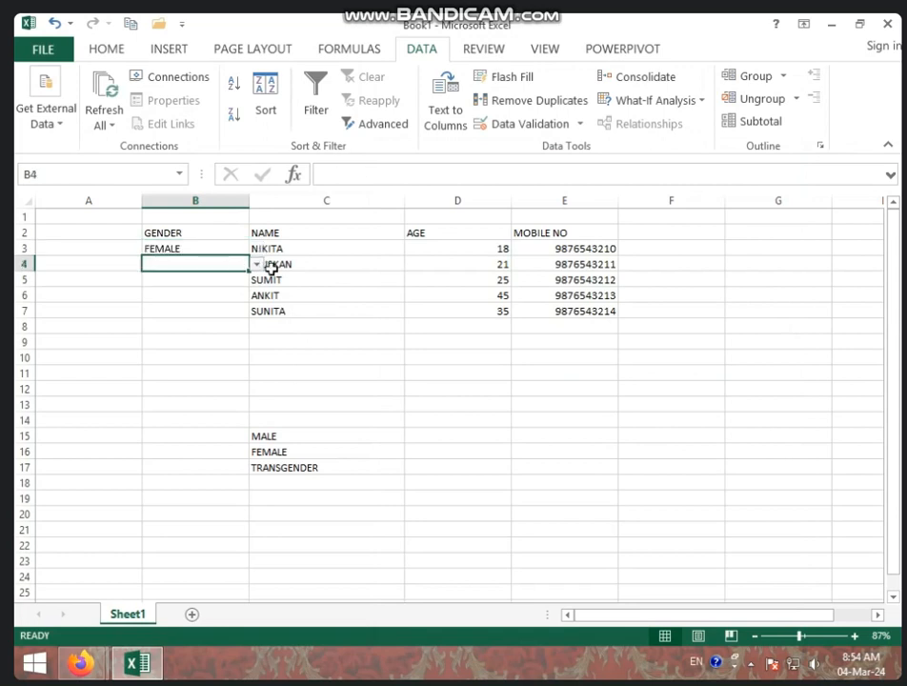
{"action": "type", "text": "FEMALE"}
{"action": "key", "text": "Return"}
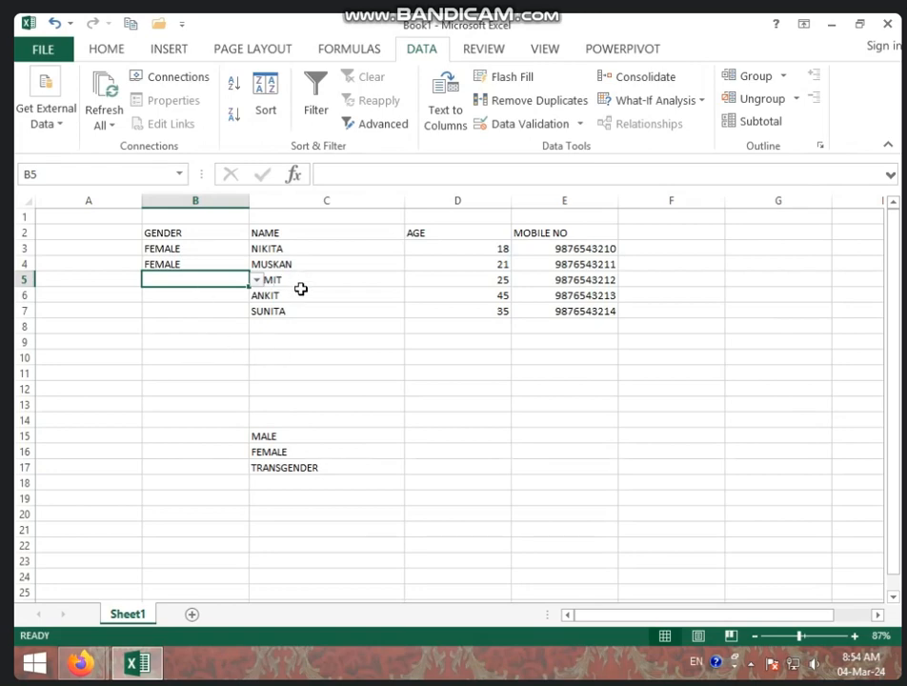
Try to enter the unlisted value M in GENDER cell B5.
{"action": "type", "text": "M"}
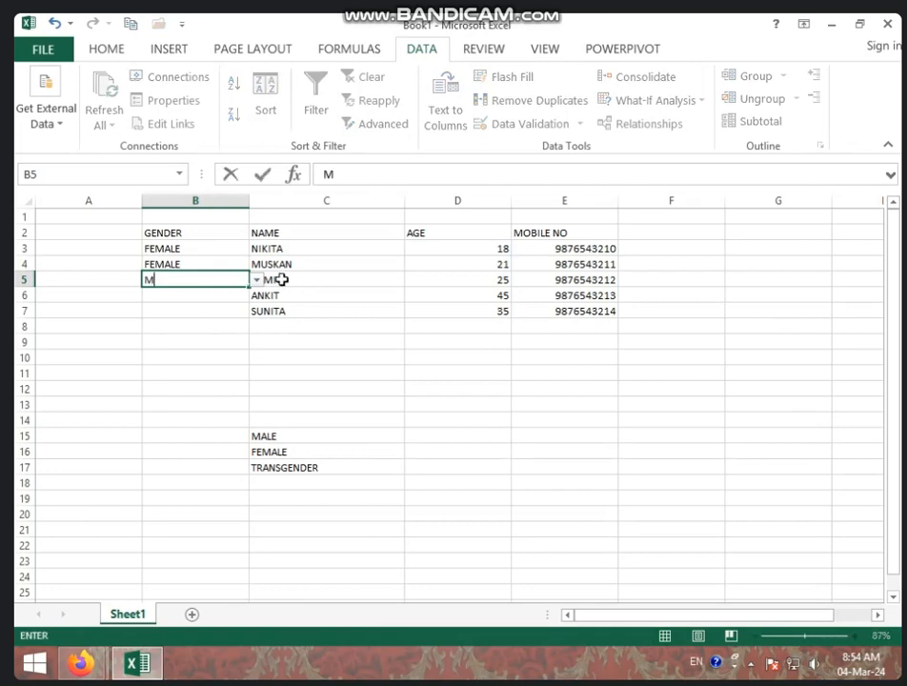
{"action": "left_click", "coordinate": [258, 280]}
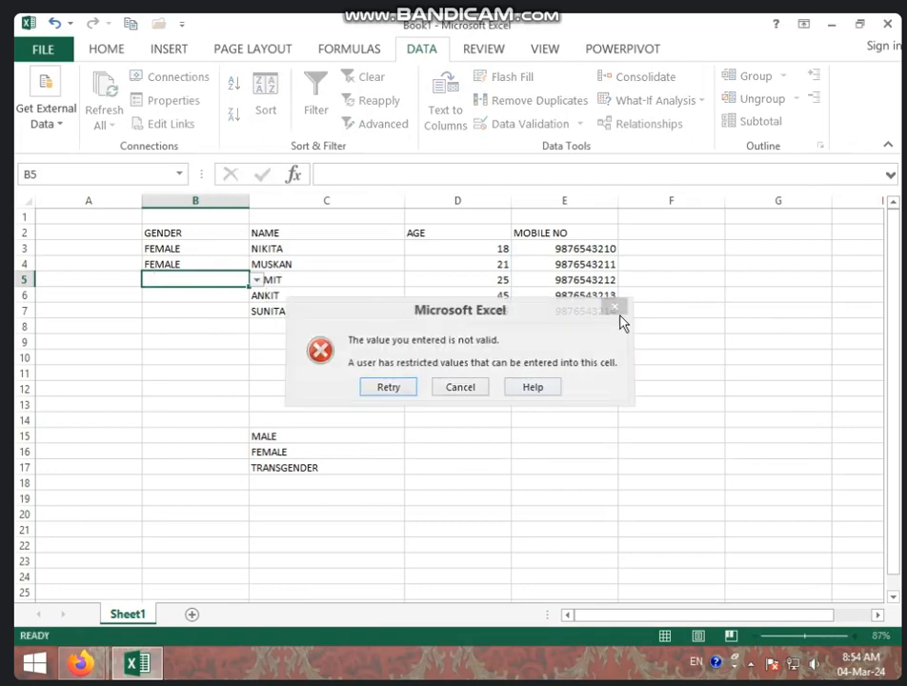
{"action": "left_click", "coordinate": [619, 310]}
Set the GENDER cells B5 and B6 to MALE and cell B7 to FEMALE.
{"action": "left_click", "coordinate": [257, 281]}
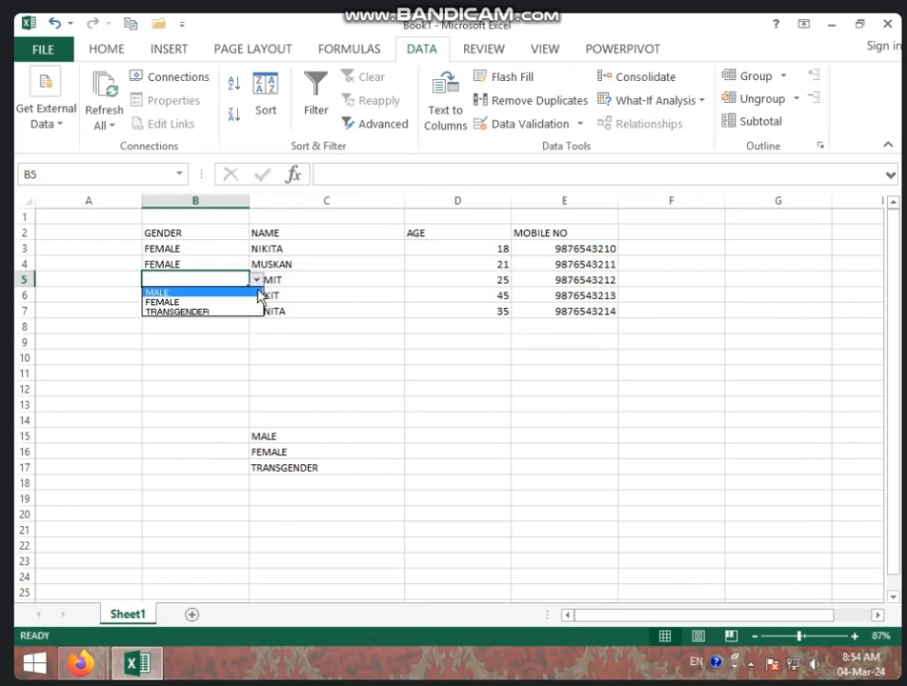
{"action": "left_click", "coordinate": [241, 291]}
{"action": "left_click", "coordinate": [240, 294]}
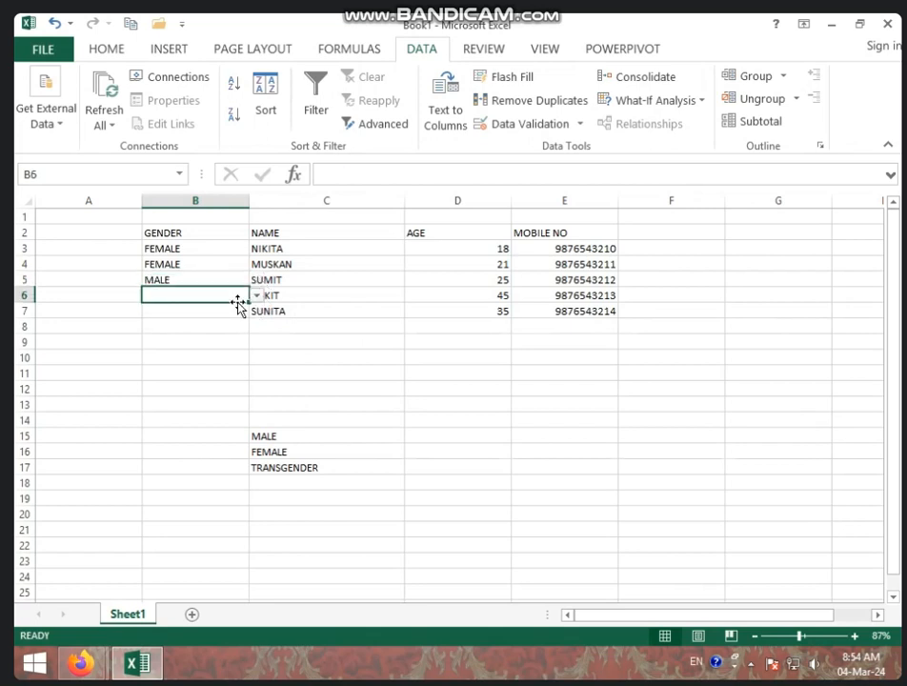
{"action": "type", "text": "M"}
{"action": "key", "text": "Return"}
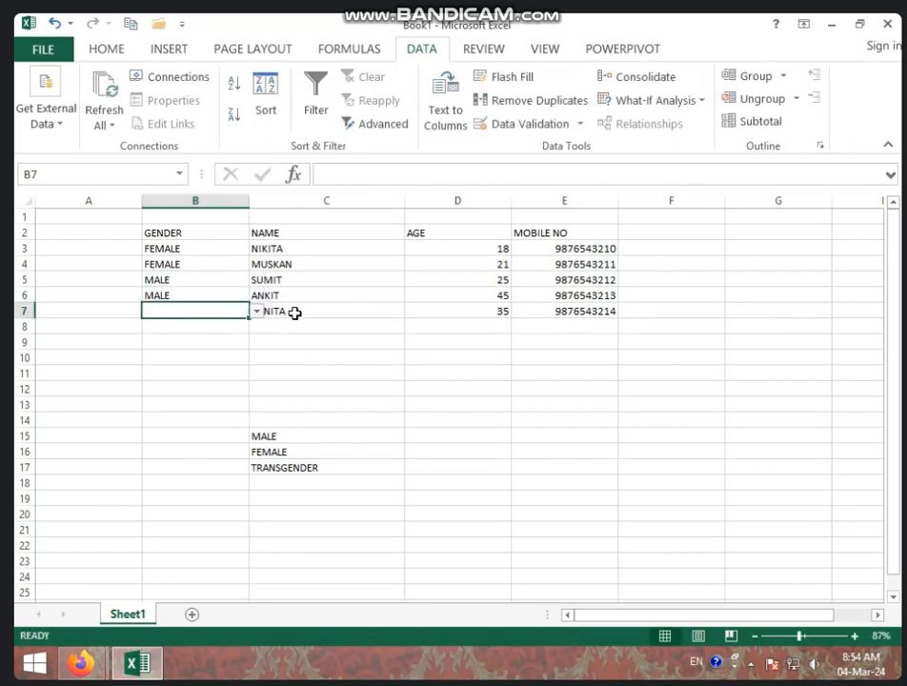
{"action": "type", "text": "FEMALE"}
{"action": "left_click", "coordinate": [263, 342]}
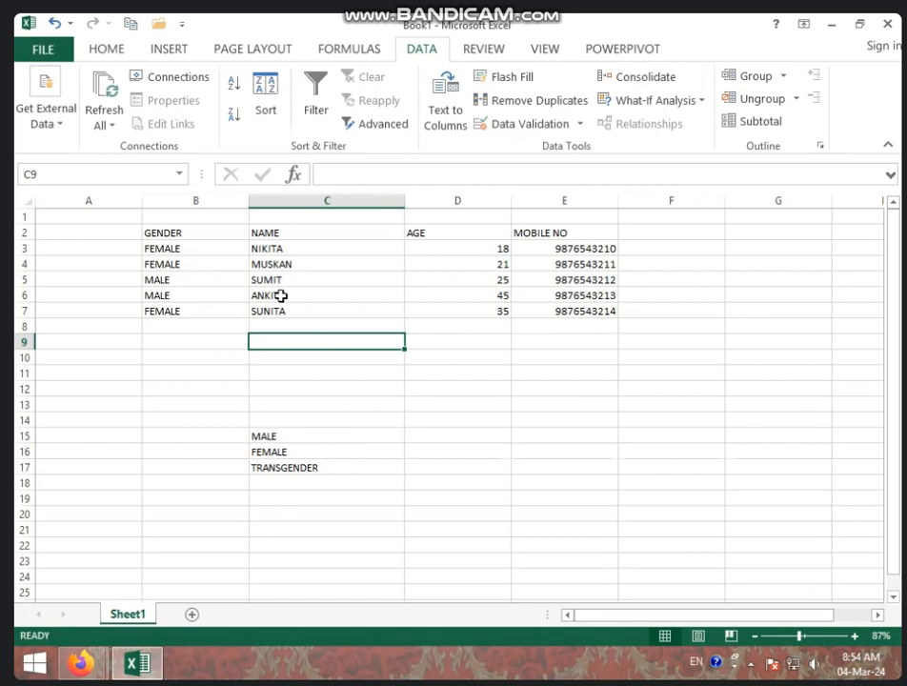
{"action": "left_click_drag", "start_coordinate": [432, 249], "coordinate": [437, 308]}
{"action": "left_click", "coordinate": [355, 435]}
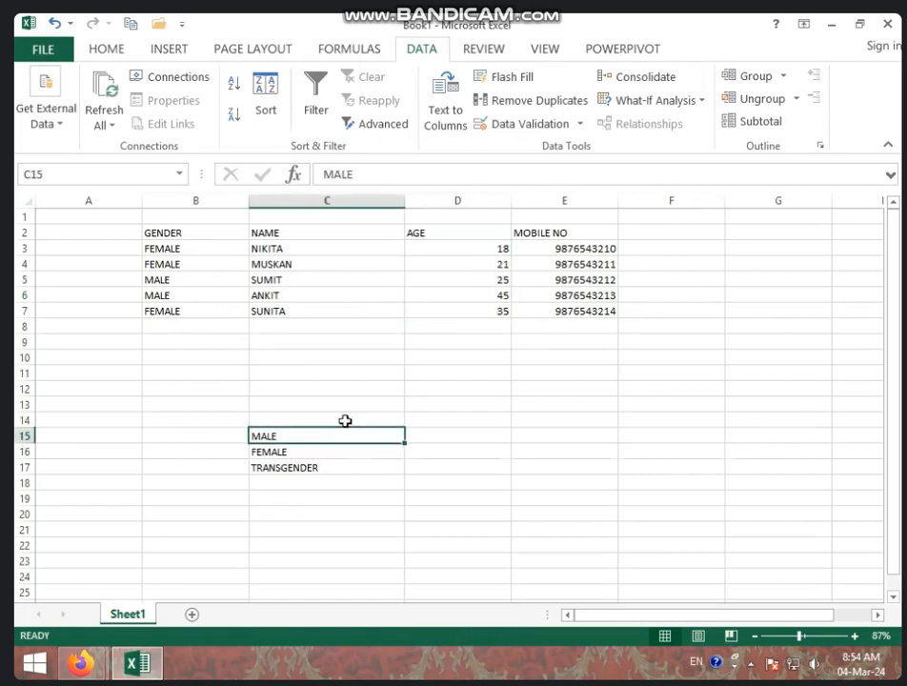
Review the data validation settings of GENDER cells B3:B7, including the allowed types and the list source.
{"action": "left_click_drag", "start_coordinate": [165, 247], "coordinate": [166, 308]}
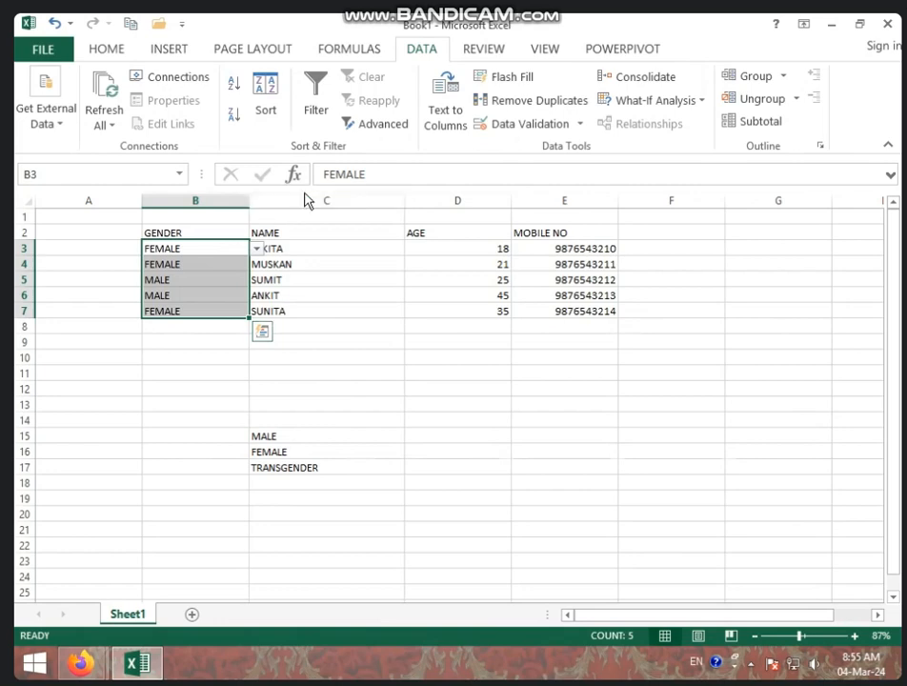
{"action": "left_click", "coordinate": [511, 126]}
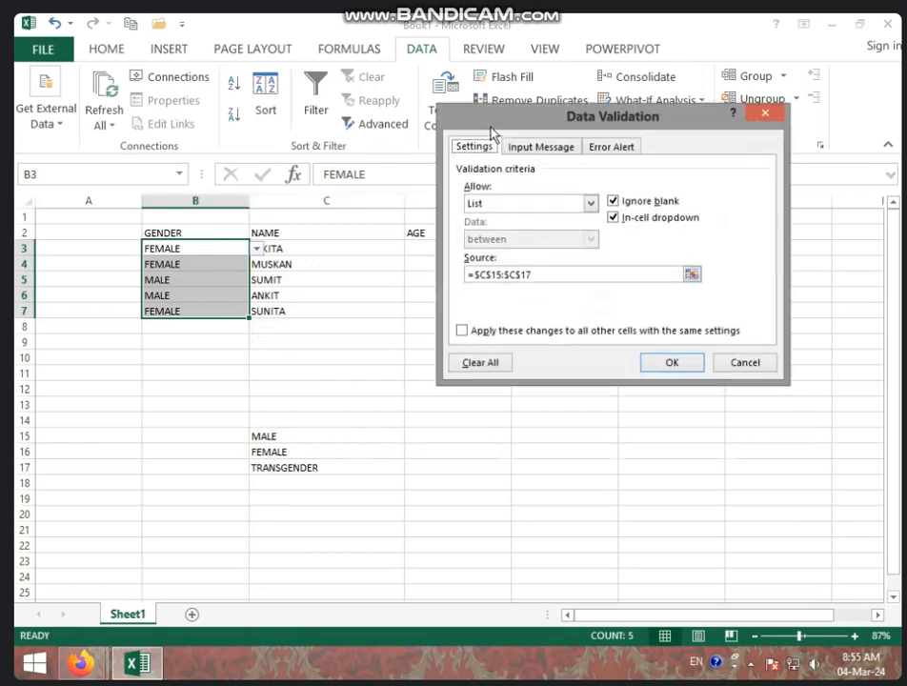
{"action": "left_click", "coordinate": [591, 204]}
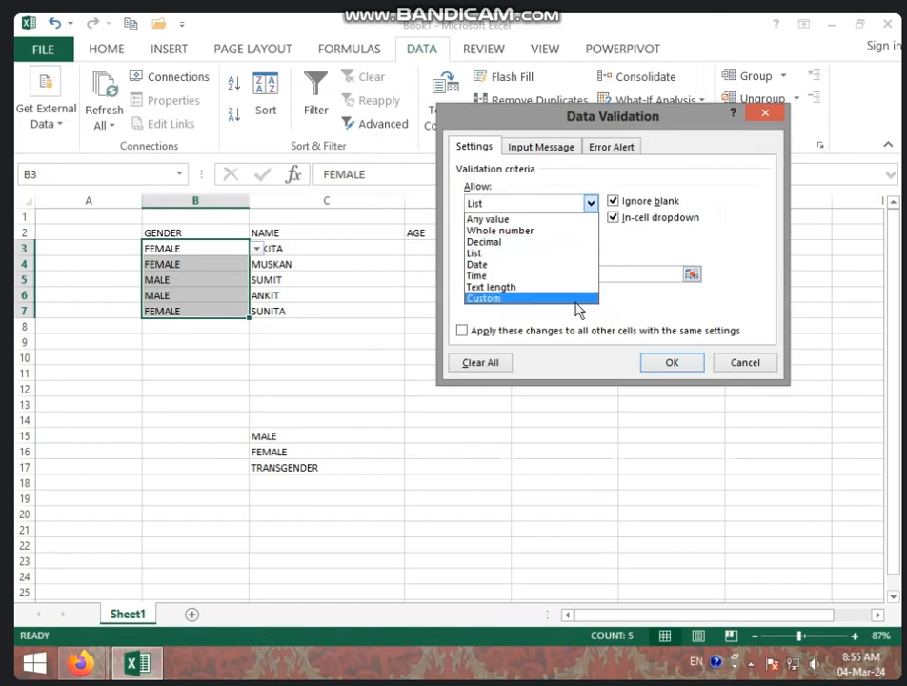
{"action": "left_click", "coordinate": [639, 273]}
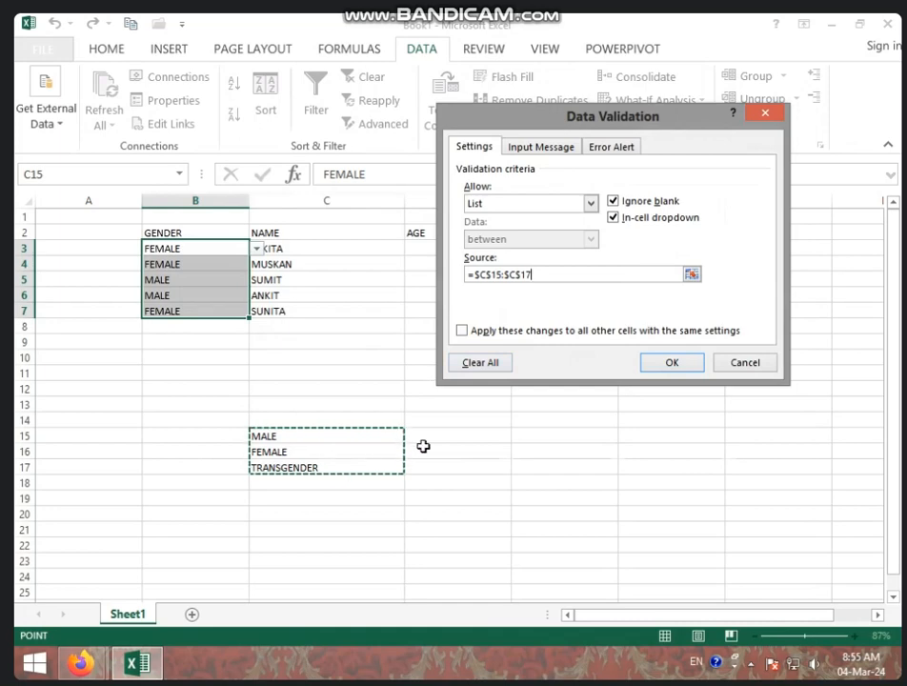
{"action": "left_click", "coordinate": [660, 374]}
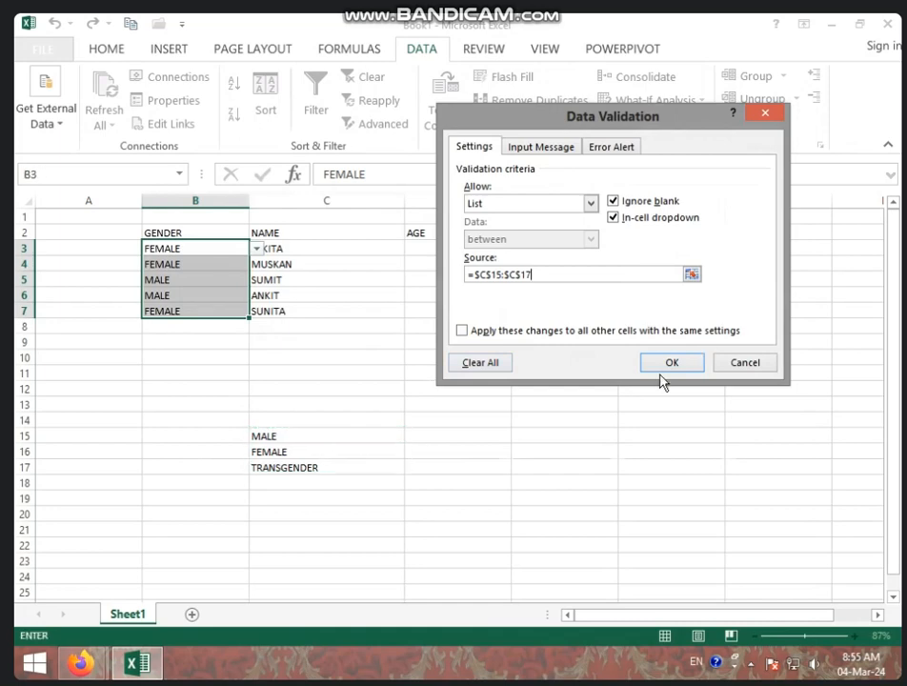
{"action": "left_click", "coordinate": [660, 374]}
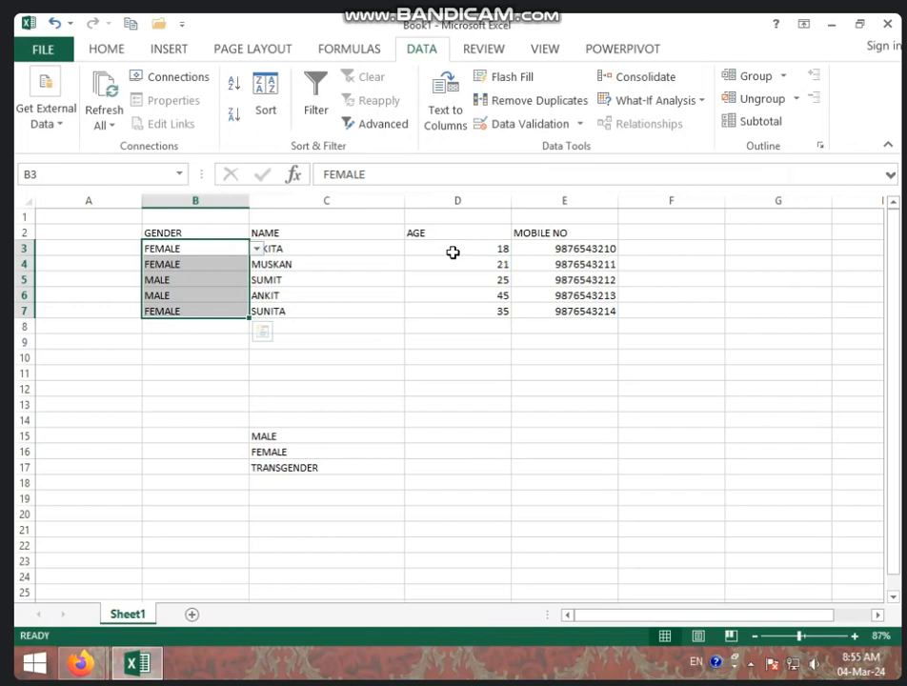
Apply Decimal data validation to the AGE cells D3:D7, allowing values between 18 and 55.
{"action": "left_click_drag", "start_coordinate": [453, 252], "coordinate": [453, 307]}
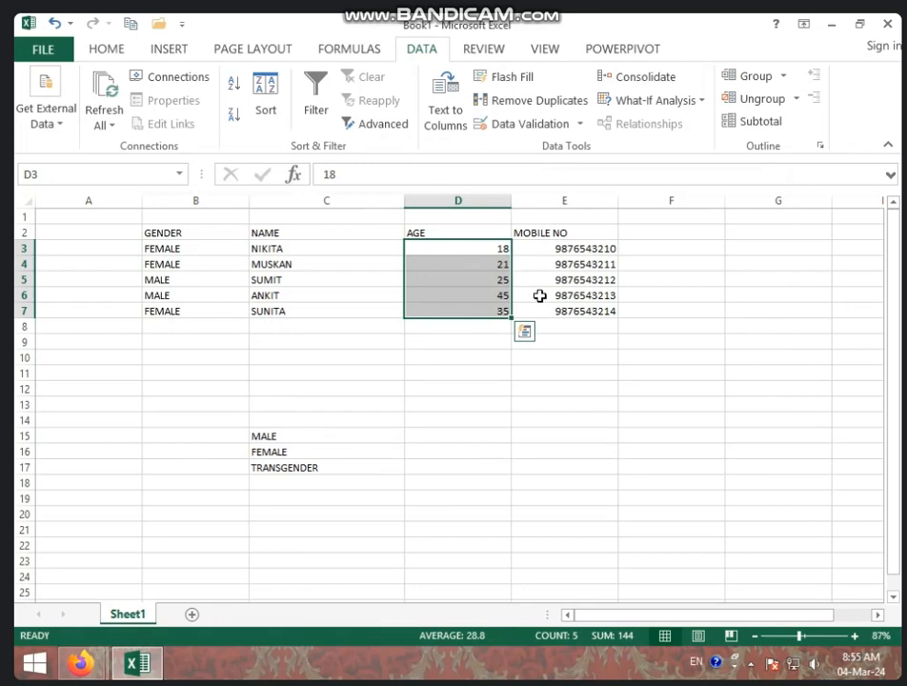
{"action": "left_click", "coordinate": [538, 125]}
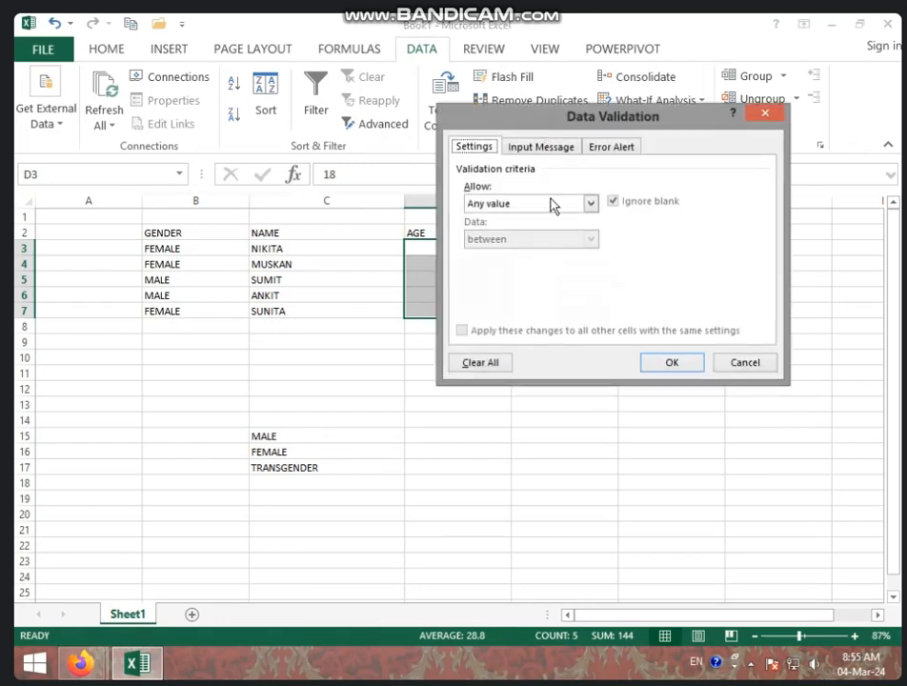
{"action": "left_click", "coordinate": [588, 204]}
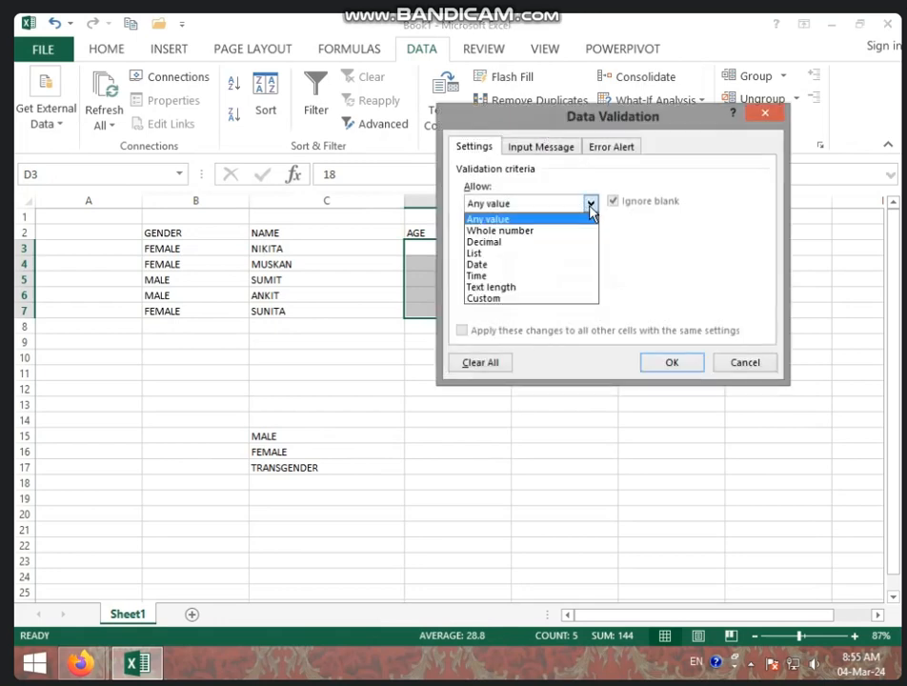
{"action": "left_click", "coordinate": [545, 256]}
{"action": "left_click", "coordinate": [522, 275]}
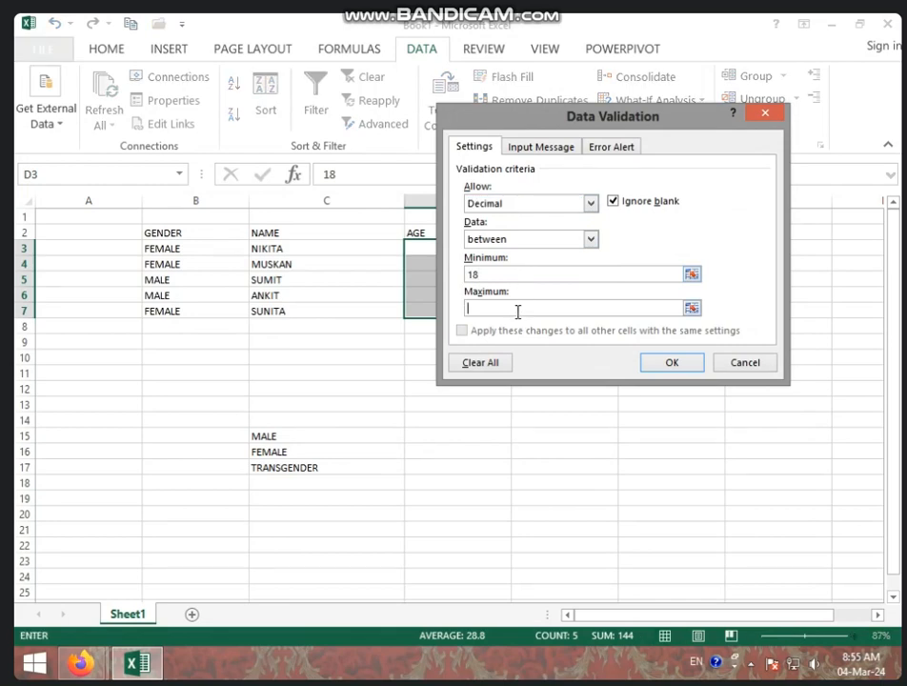
{"action": "type", "text": "55"}
{"action": "left_click", "coordinate": [671, 363]}
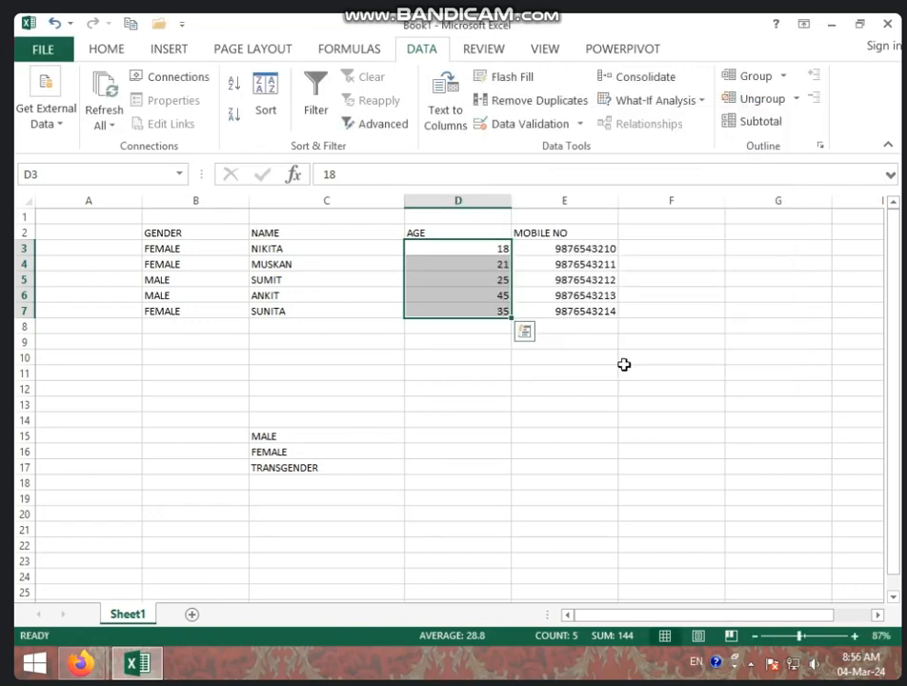
Try to enter the out-of-range age 15 in cell D3 to test the AGE validation.
{"action": "left_click", "coordinate": [458, 310]}
{"action": "left_click", "coordinate": [481, 253]}
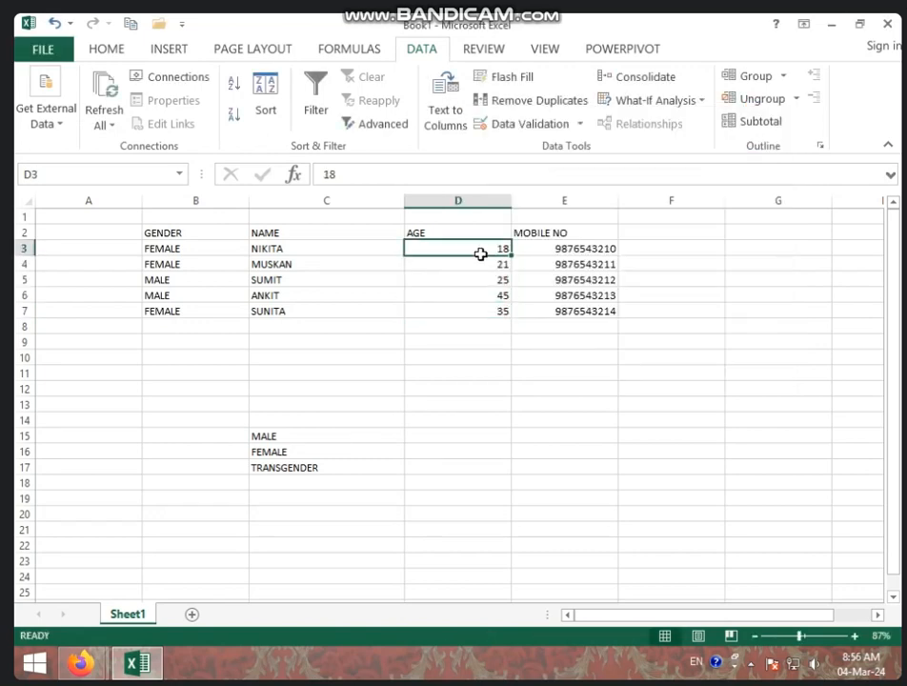
{"action": "type", "text": "15"}
{"action": "key", "text": "Return"}
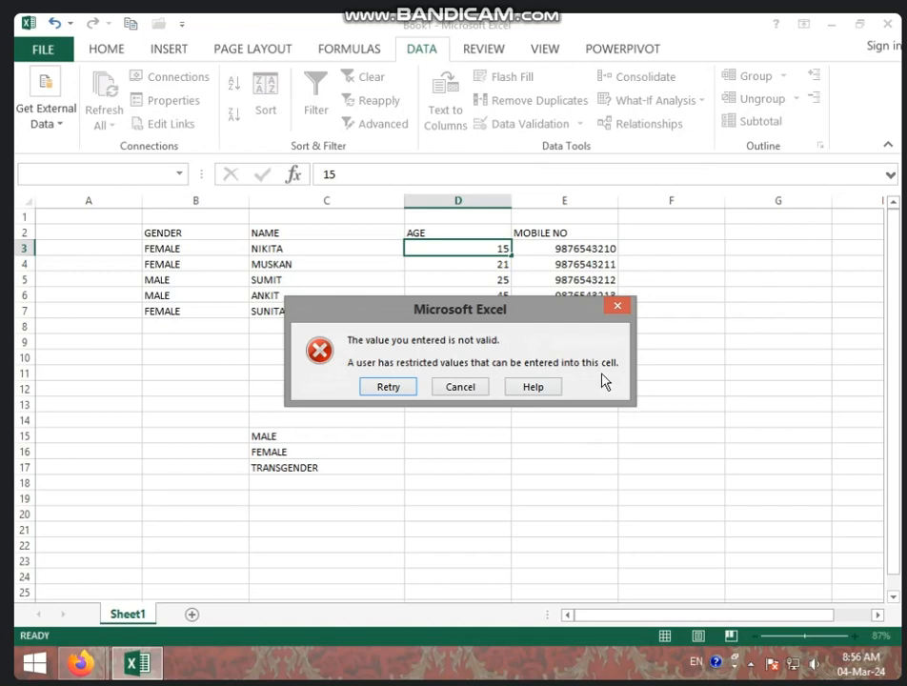
{"action": "left_click", "coordinate": [617, 305]}
Open the data validation settings of the AGE cells D3:D7.
{"action": "left_click_drag", "start_coordinate": [502, 250], "coordinate": [498, 311]}
{"action": "left_click", "coordinate": [527, 123]}
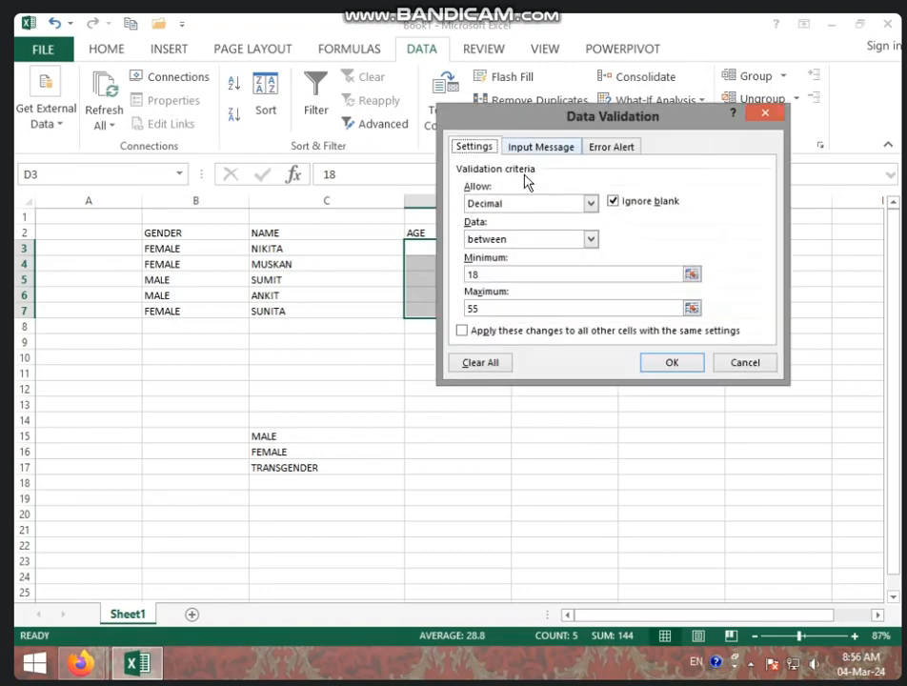